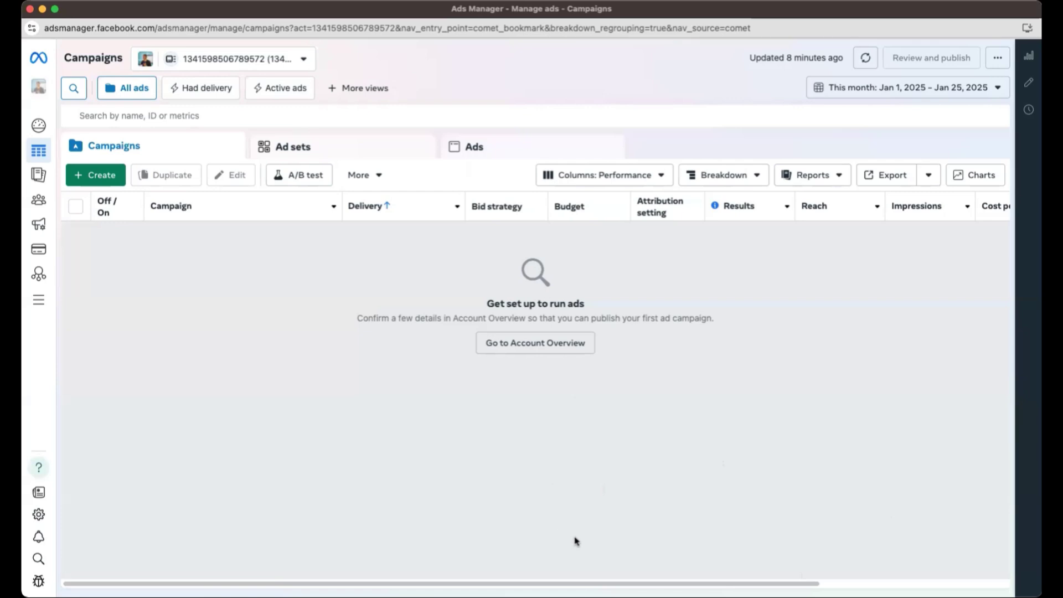
Step: Create a new Sales-objective campaign draft using the manual sales campaign setup
left_click(97, 176)
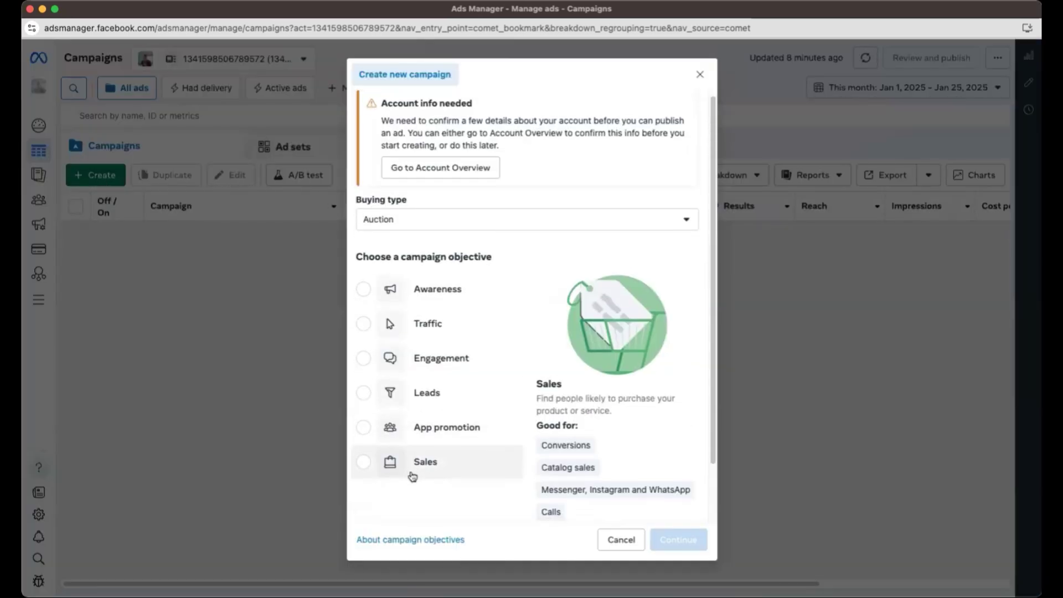
scroll(382, 454, "down", 2)
left_click(368, 396)
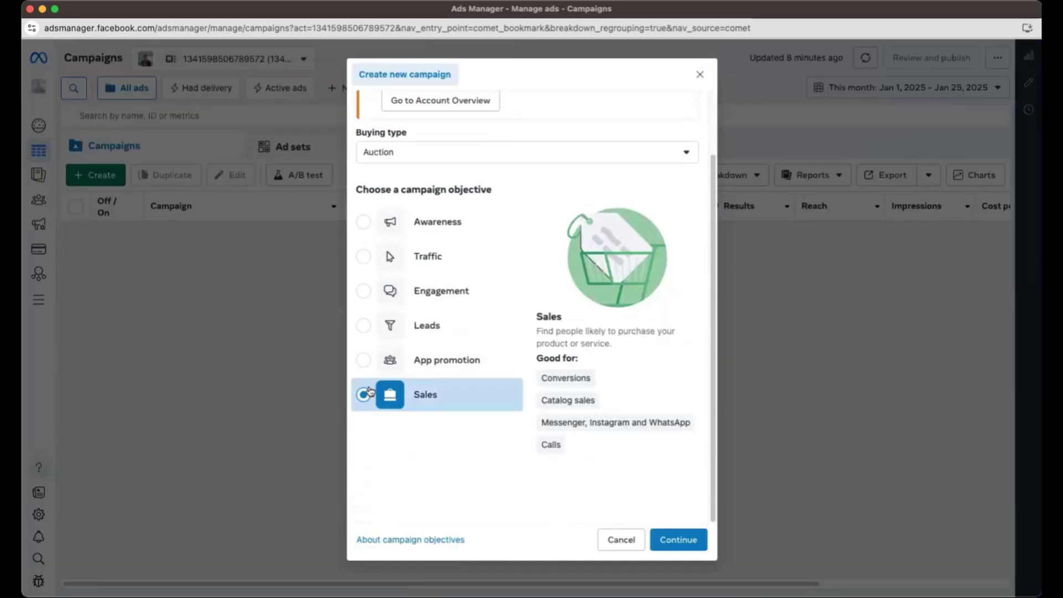
left_click(683, 546)
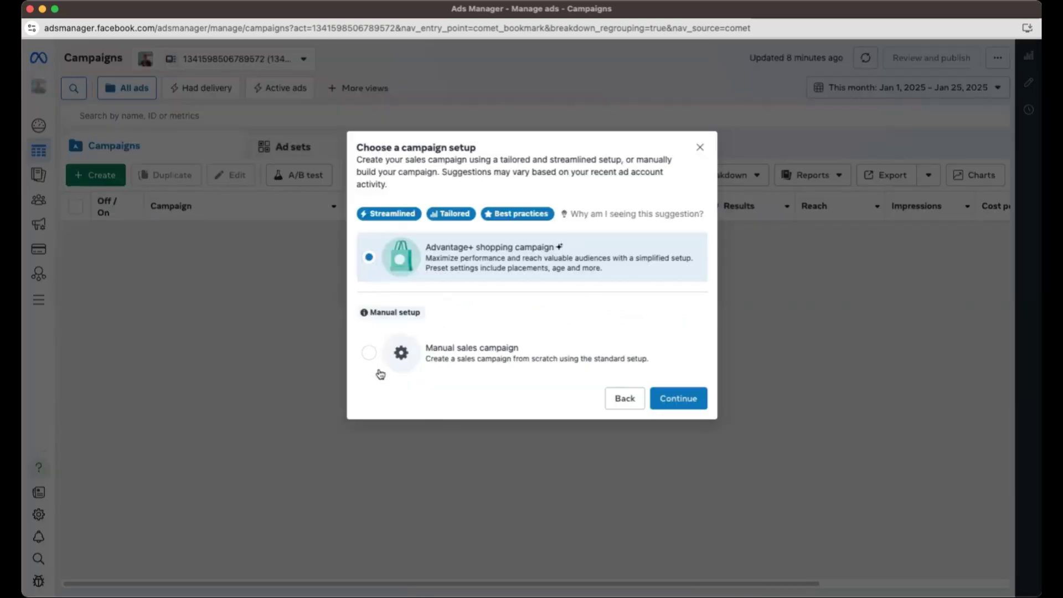
left_click(379, 352)
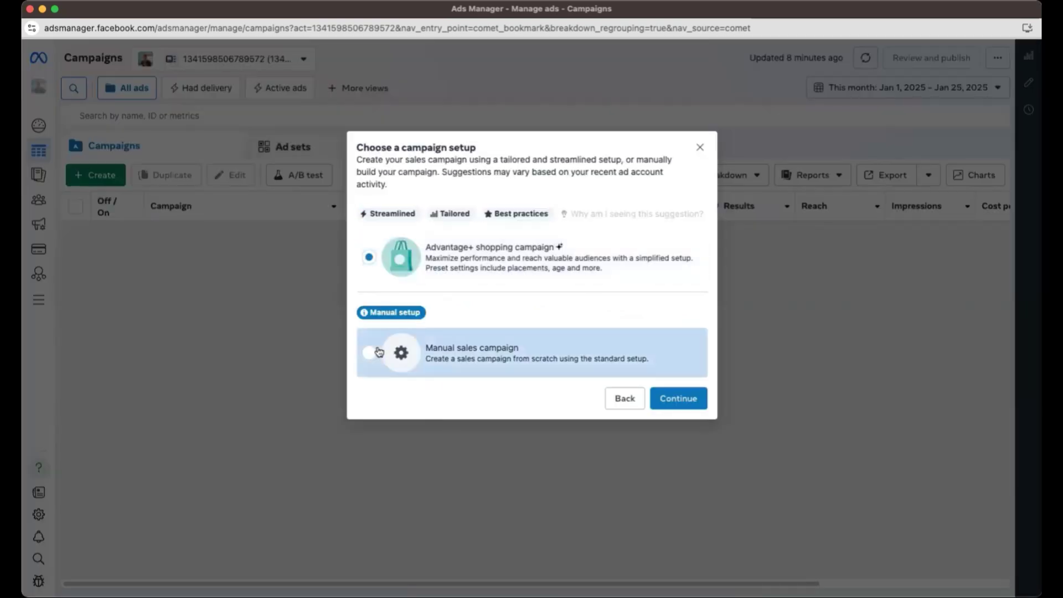
left_click(664, 400)
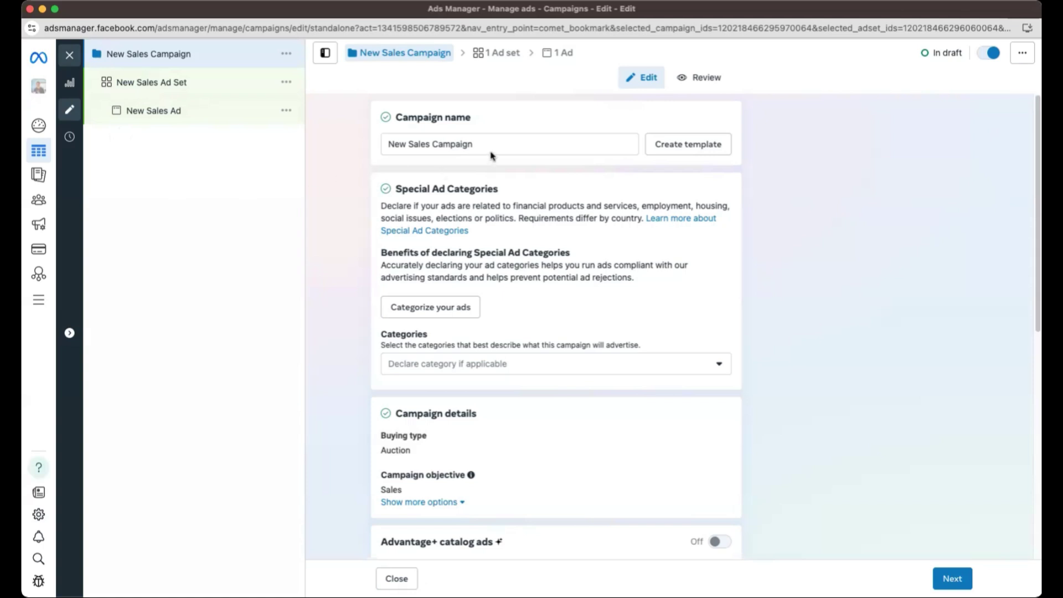
Step: Rename the campaign to 'L1| Hair Growth Oil| Sales'
left_click_drag(490, 145, 364, 139)
key("BackSpace")
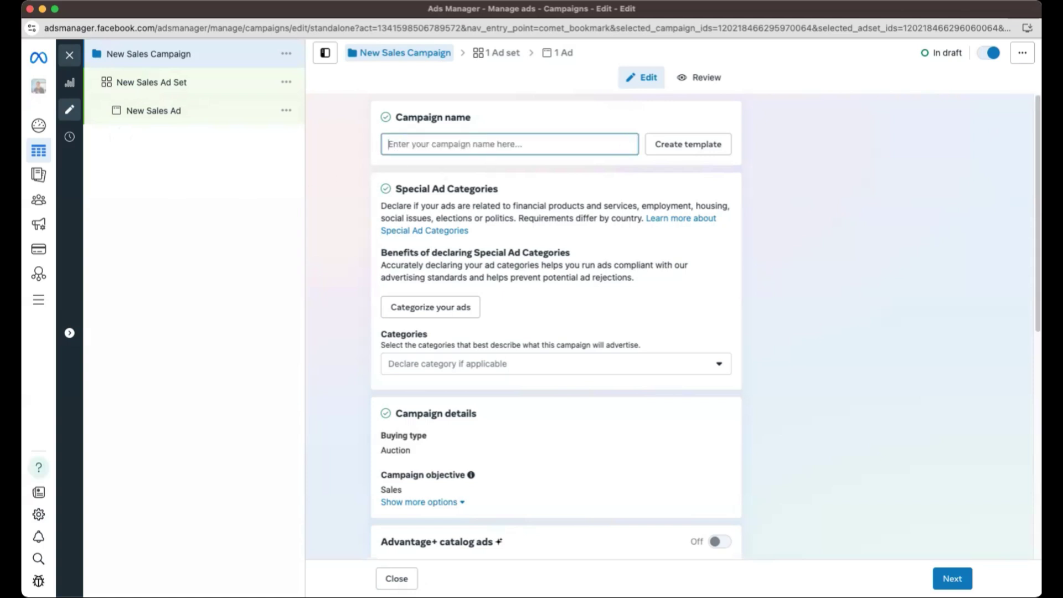
type("L1")
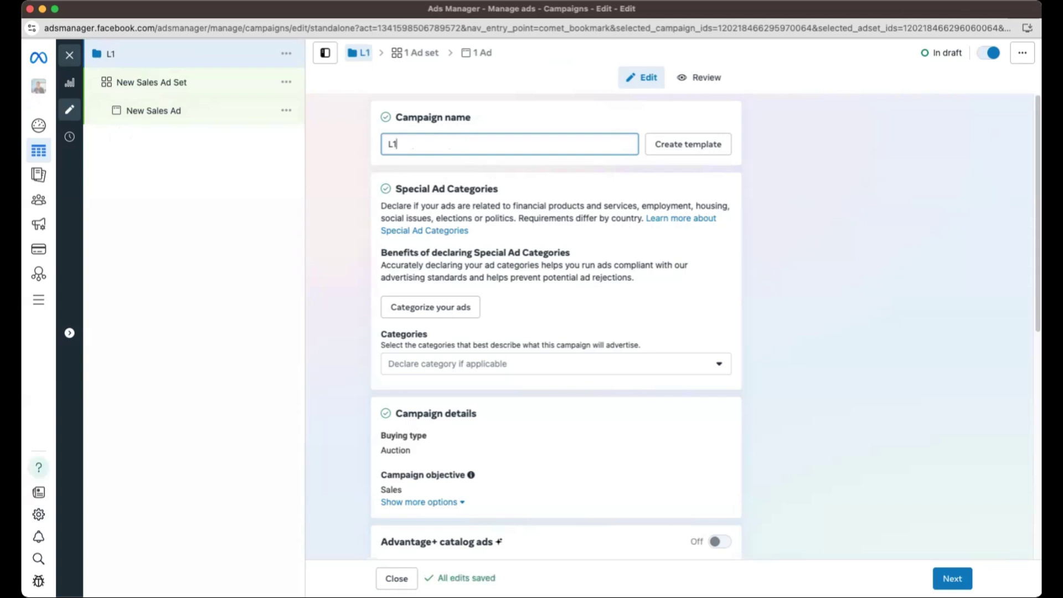
type("| Hair Growth Oil")
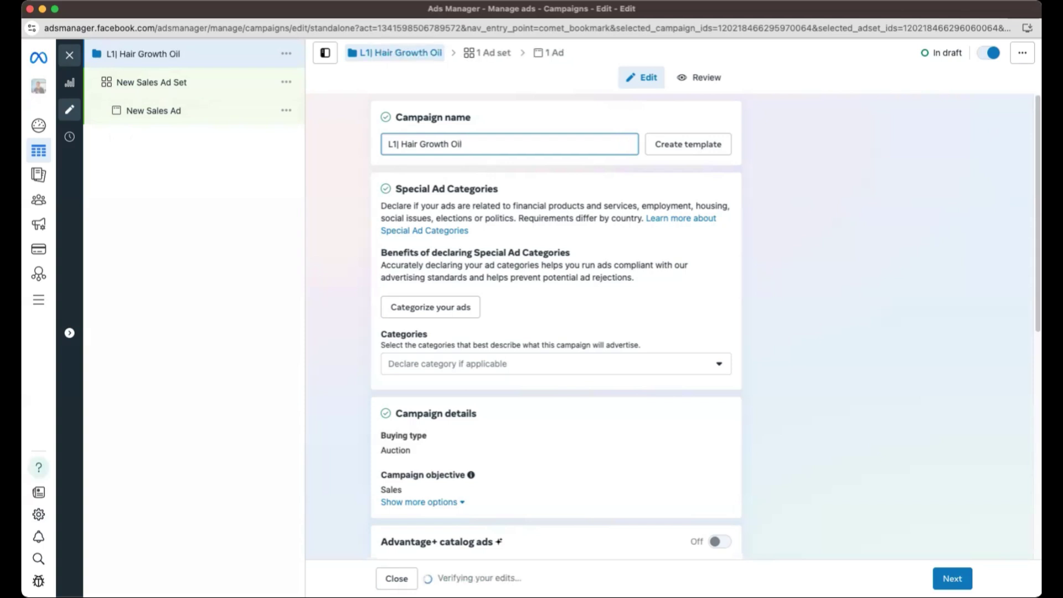
type("| Sales")
scroll(562, 292, "down", 4)
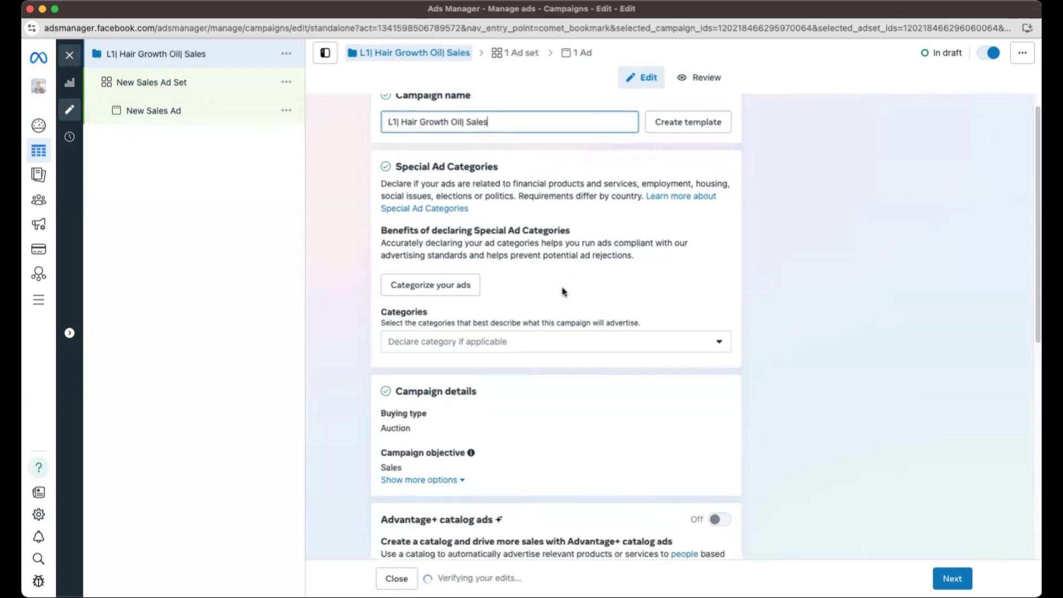
scroll(562, 291, "down", 4)
scroll(562, 292, "up", 8)
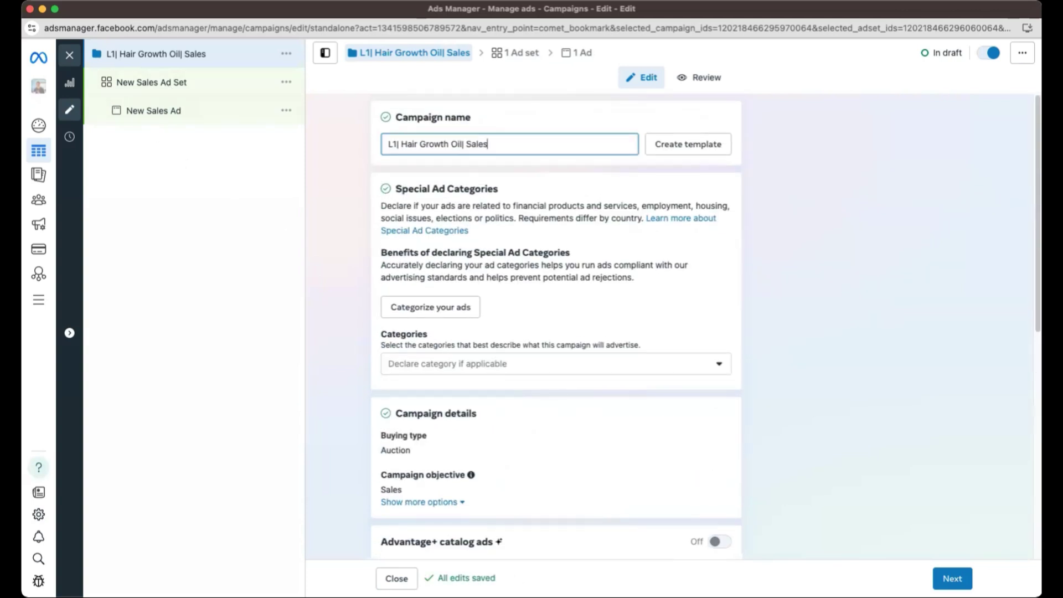
Step: Go to the ad set settings and clear the default ad set name
left_click(952, 578)
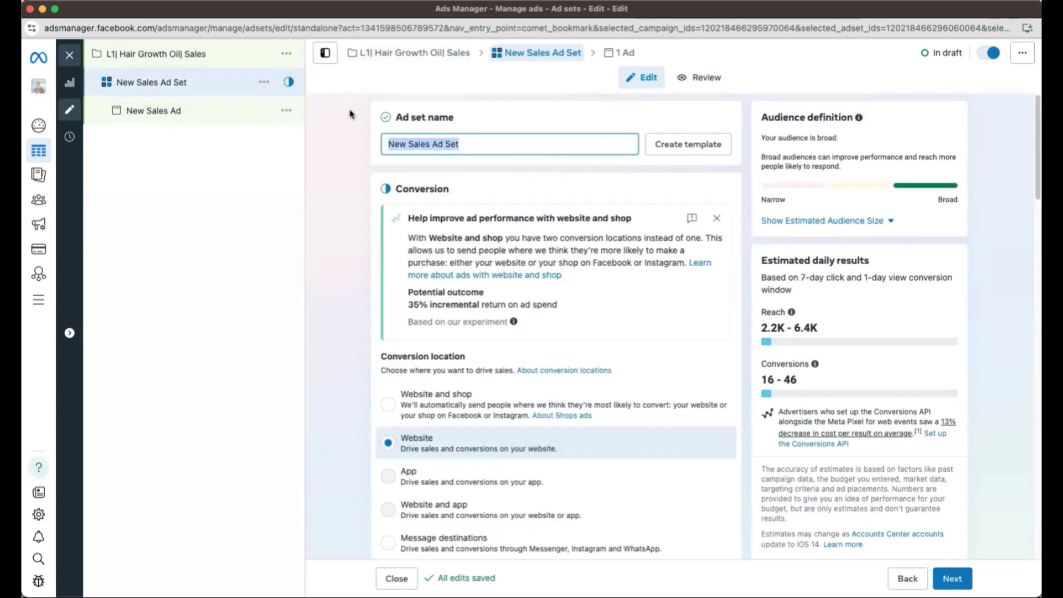
key("BackSpace")
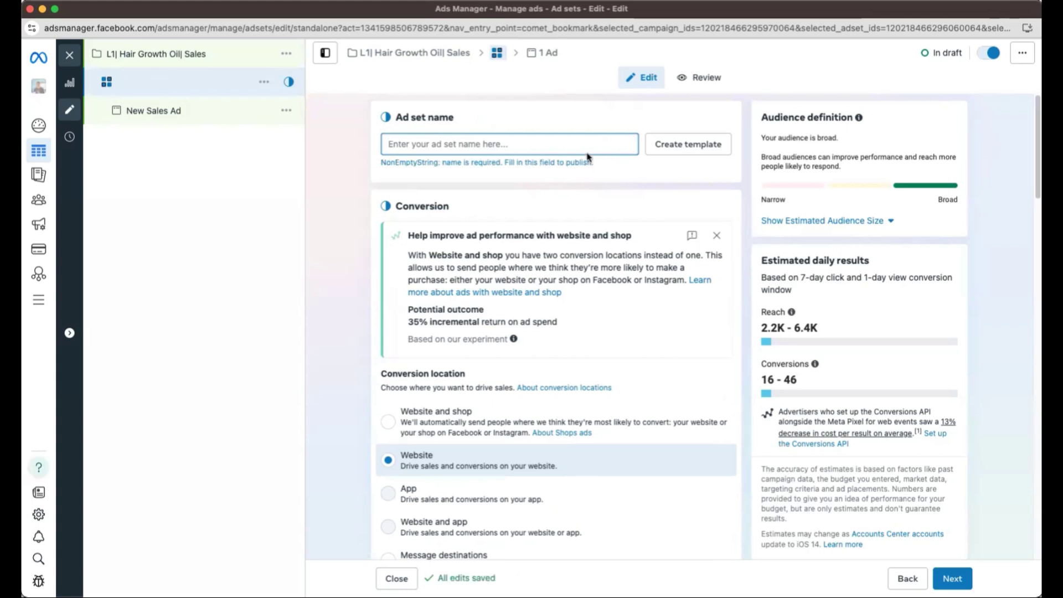
scroll(588, 157, "down", 3)
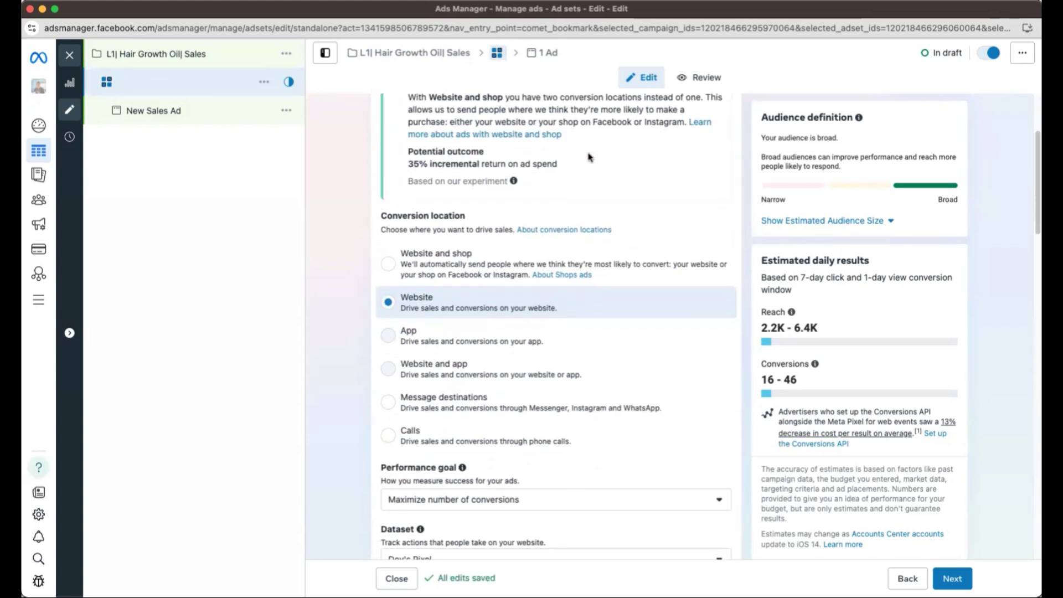
scroll(592, 157, "down", 1)
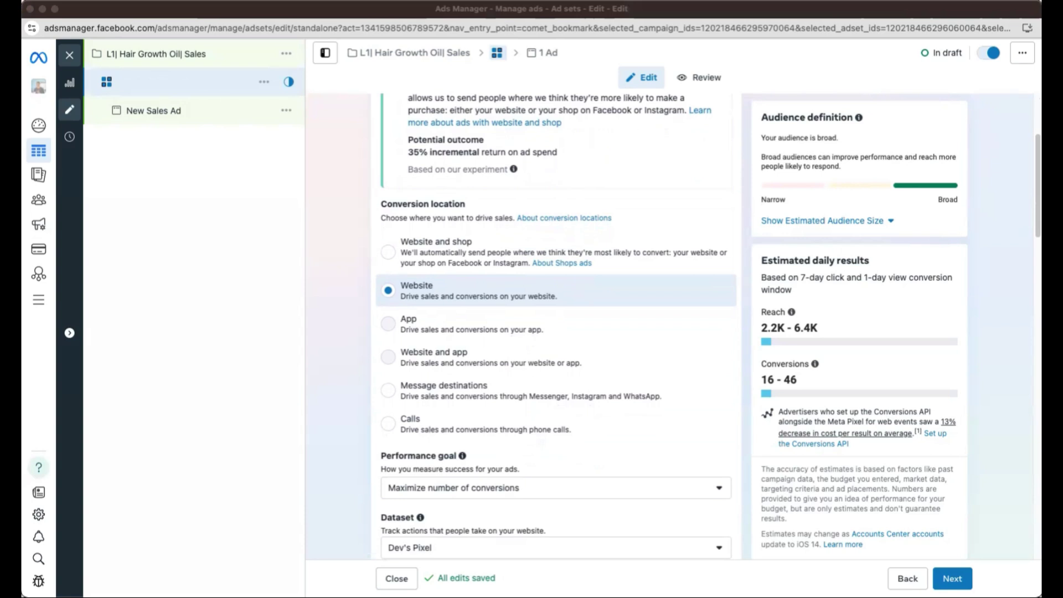
Step: Set the ad set's conversion event to Purchase
scroll(490, 266, "down", 5)
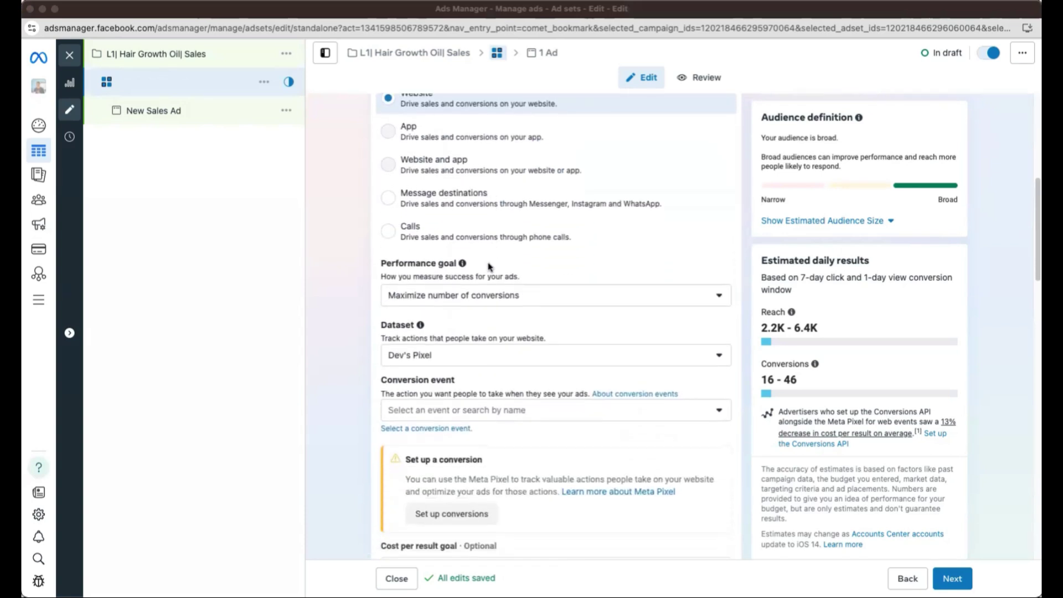
scroll(504, 302, "down", 1)
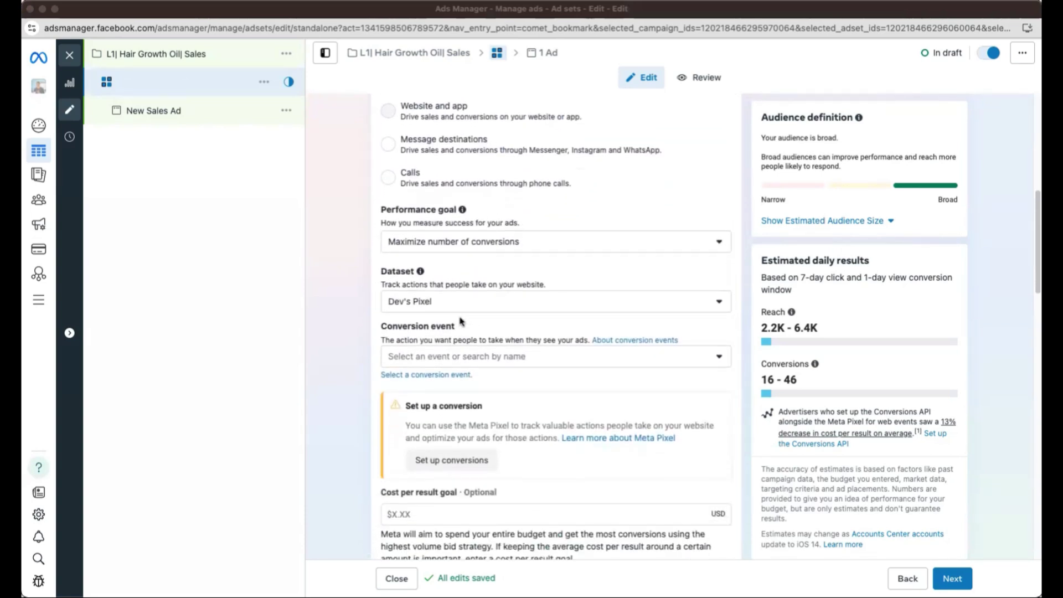
scroll(518, 299, "down", 2)
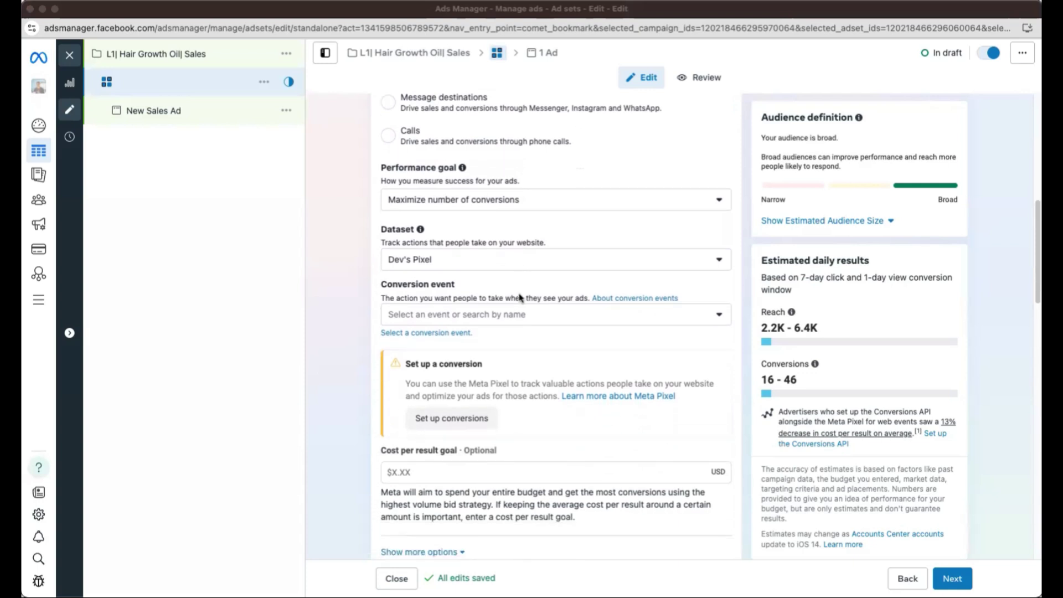
left_click(474, 271)
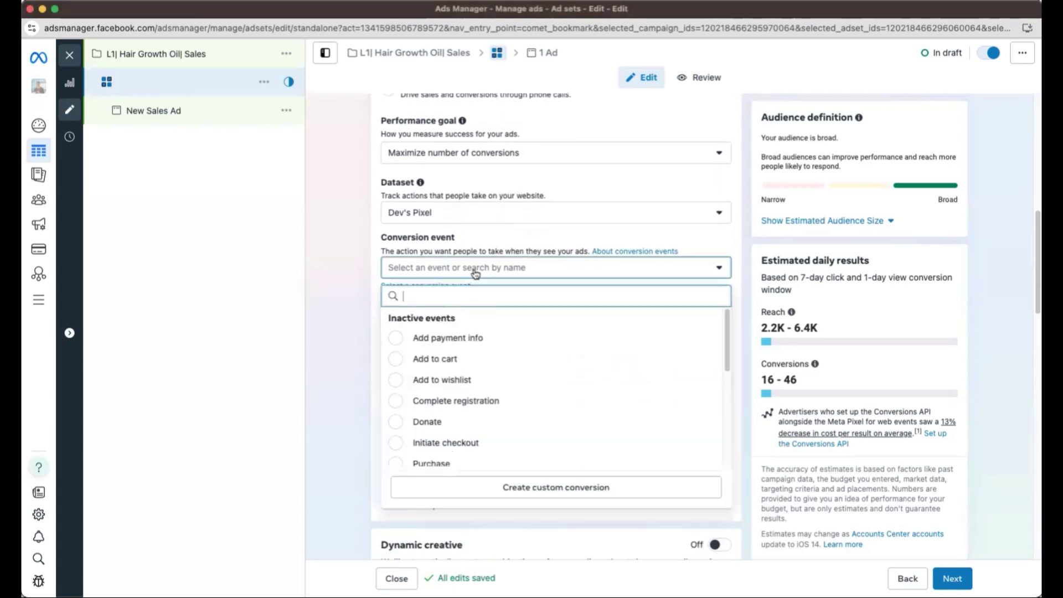
left_click(419, 447)
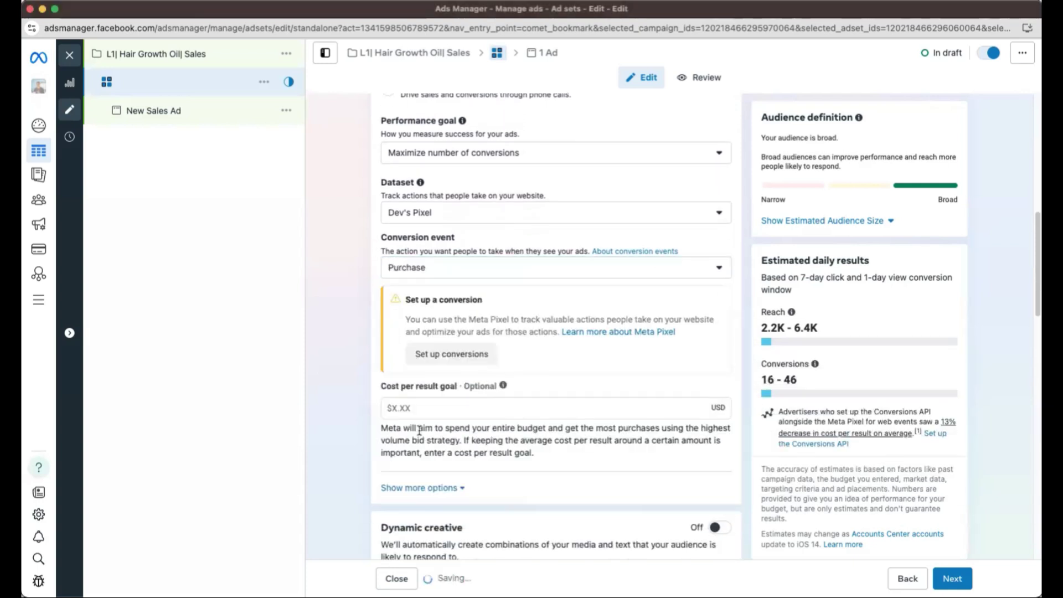
scroll(577, 286, "down", 5)
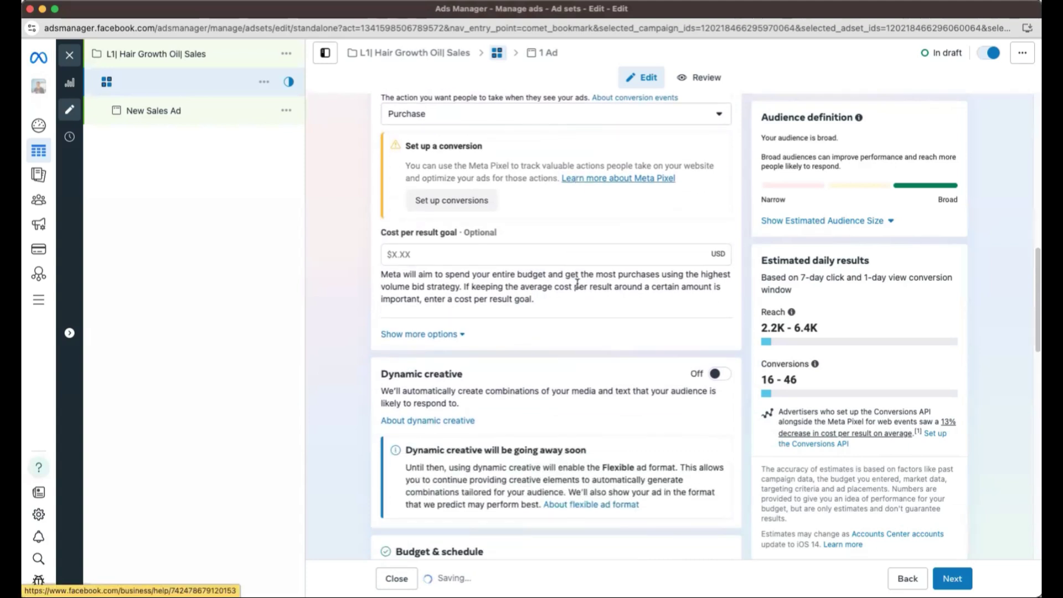
scroll(577, 284, "down", 3)
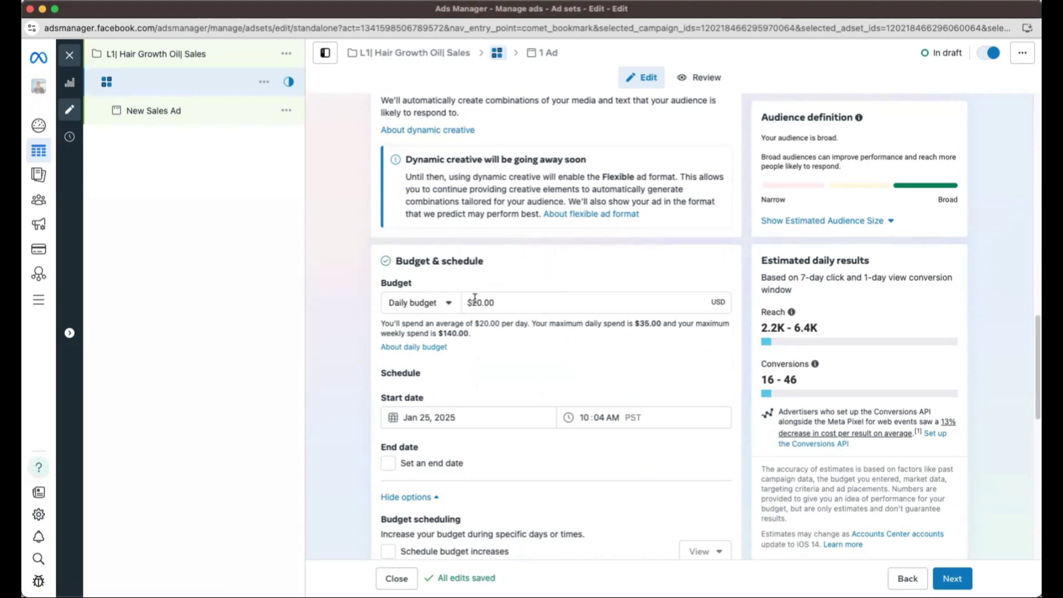
Step: Scroll down the ad set settings to the Advantage+ audience section
scroll(588, 290, "down", 7)
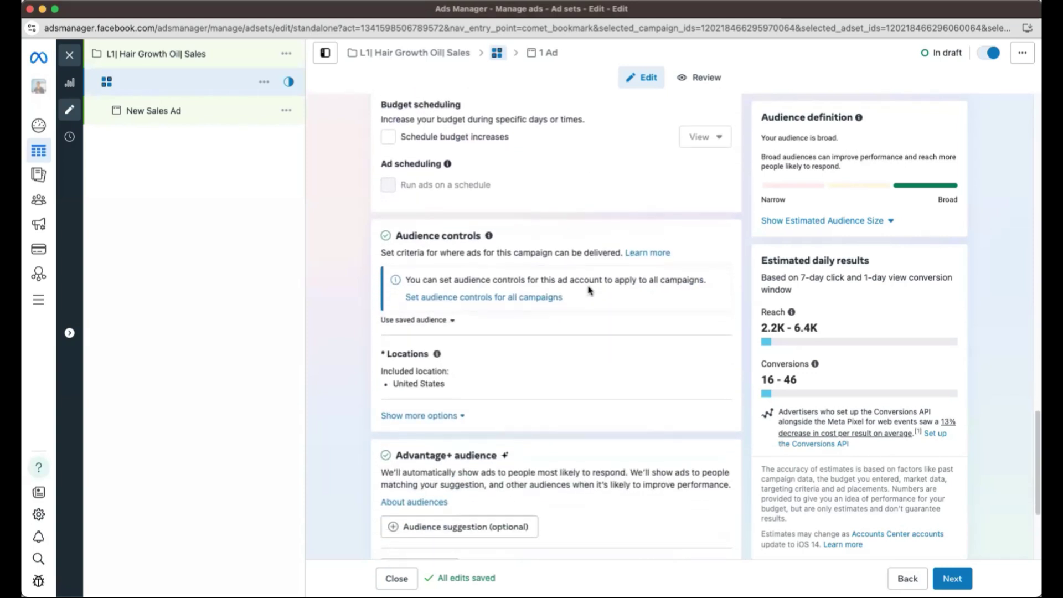
scroll(719, 289, "down", 3)
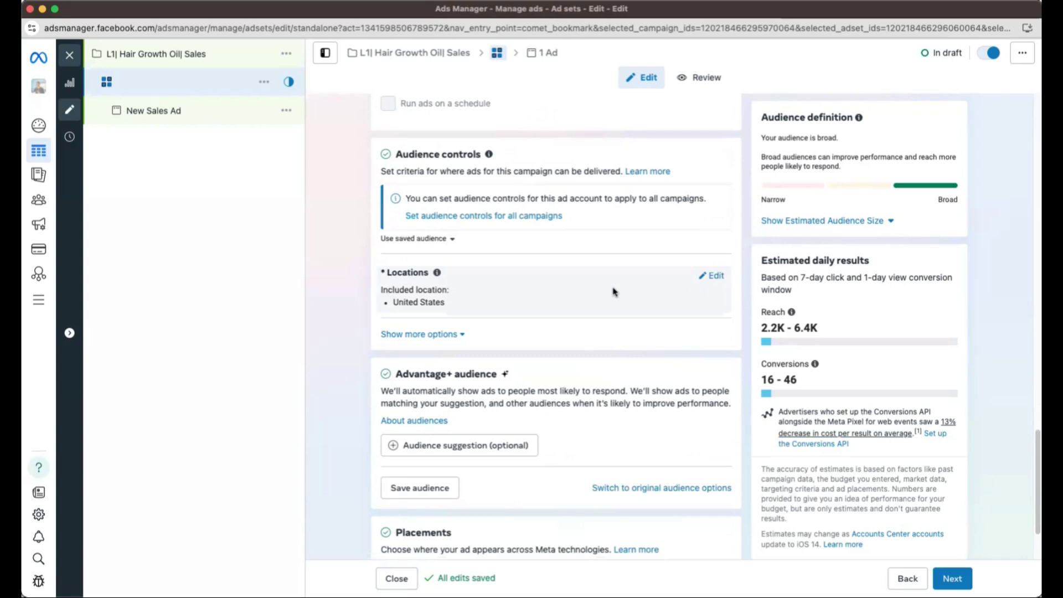
scroll(696, 273, "down", 3)
scroll(696, 273, "down", 1)
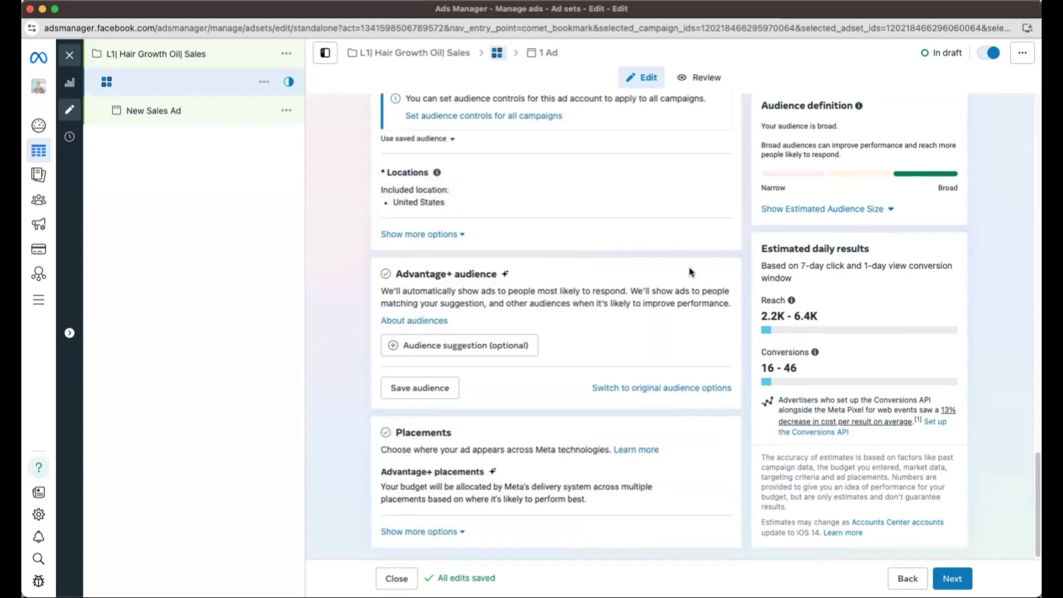
Step: Keep the original audience instead of Advantage+ and set Gender to Women only
left_click(627, 389)
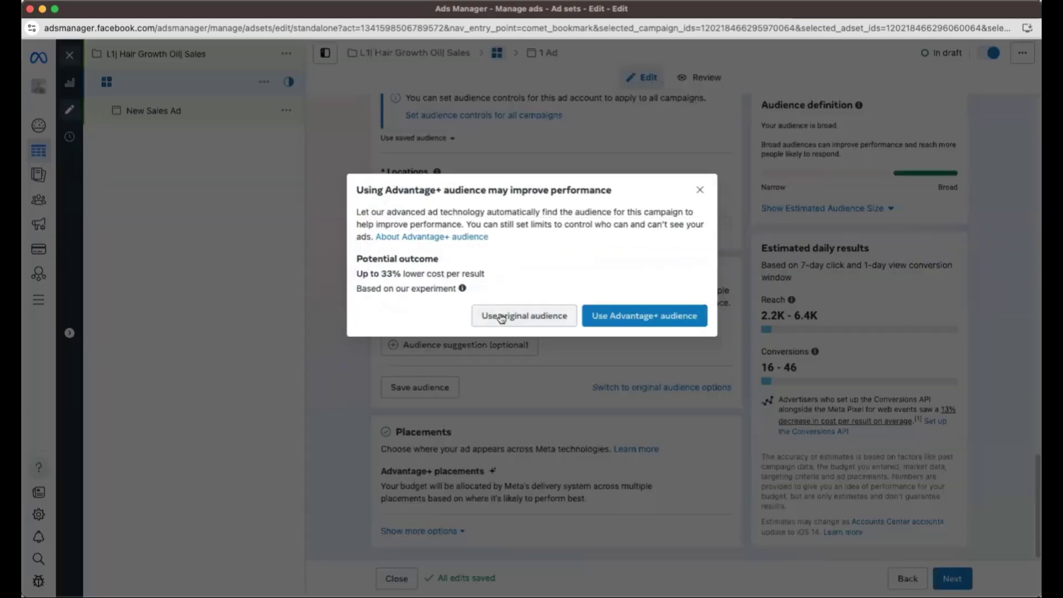
left_click(500, 316)
scroll(574, 386, "down", 6)
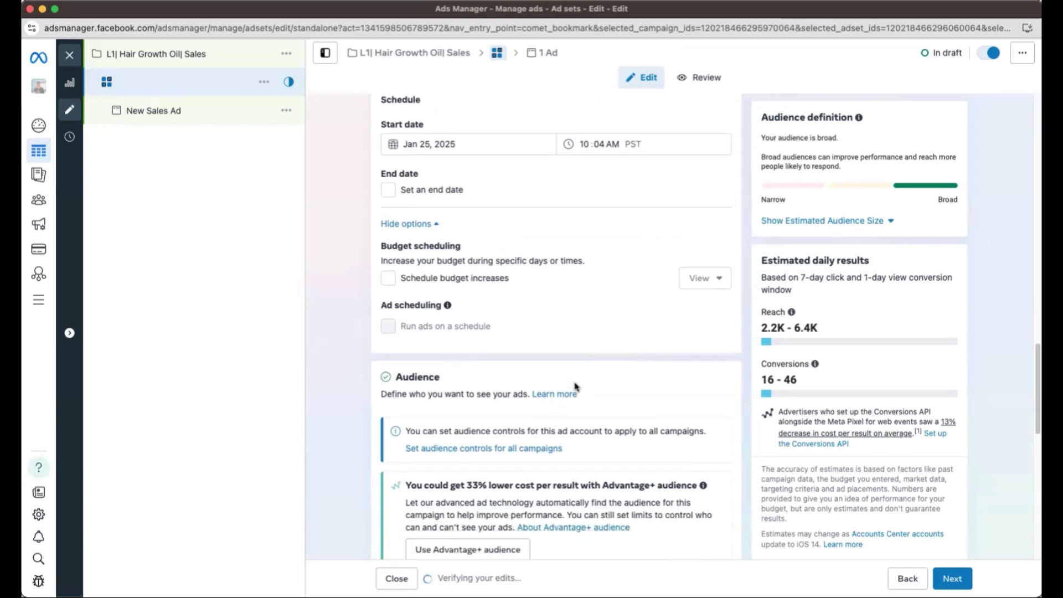
scroll(573, 382, "down", 6)
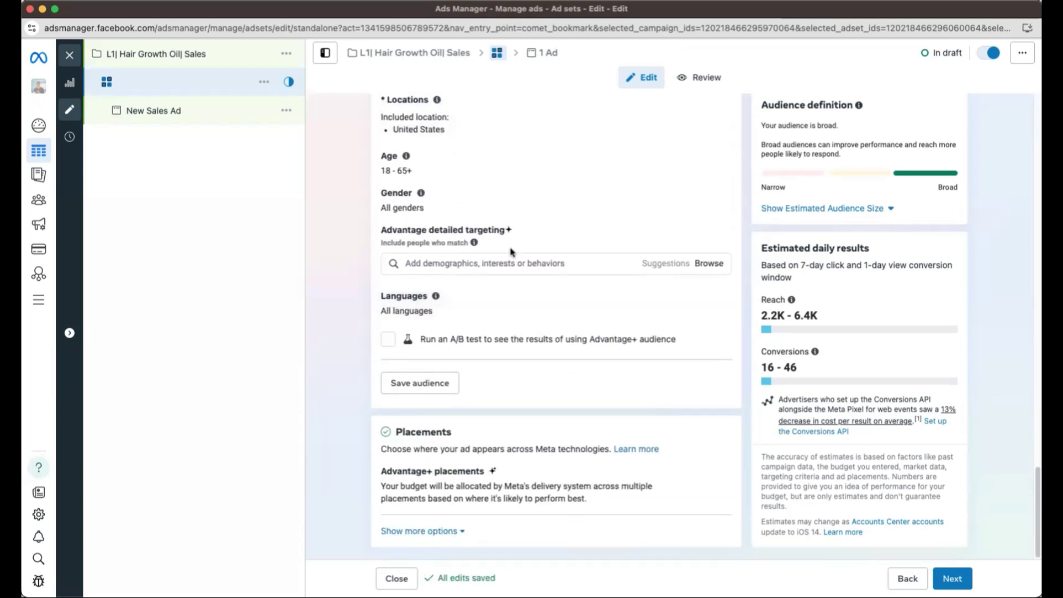
left_click(714, 195)
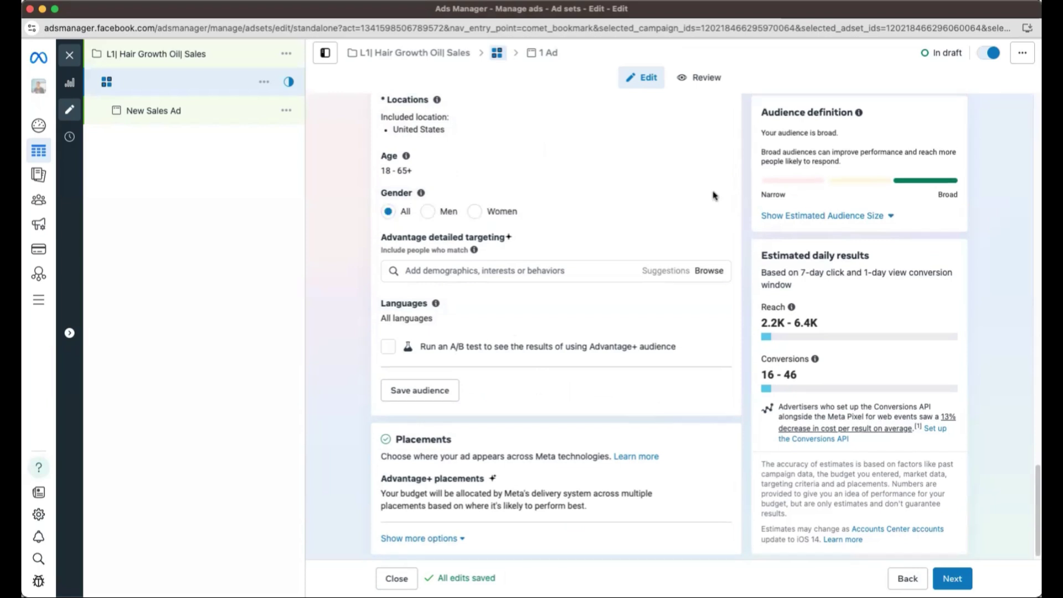
left_click(475, 213)
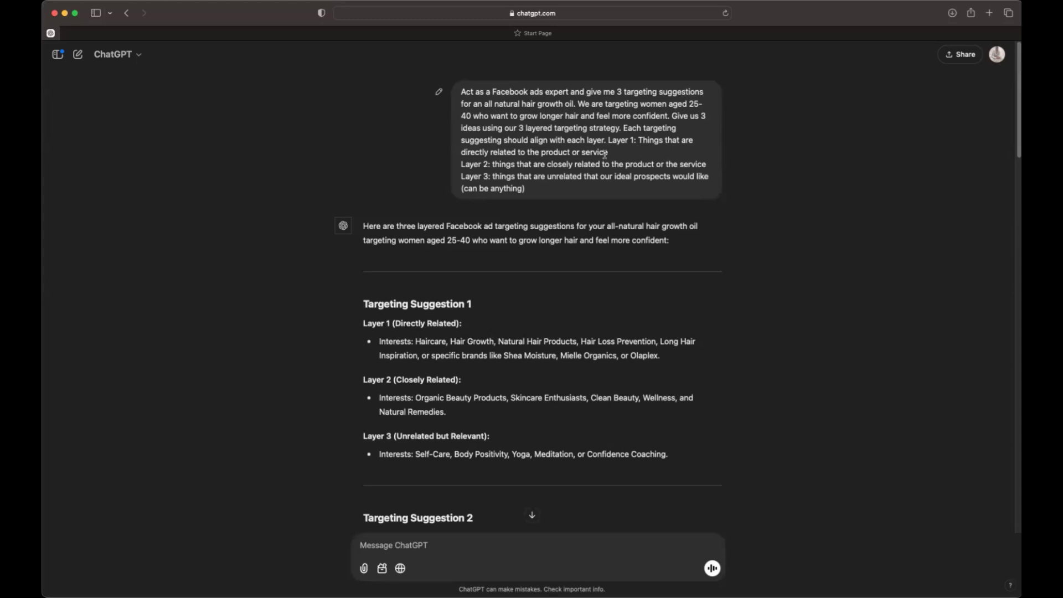
Step: Scroll ChatGPT's targeting suggestions down to the four-step hook, credibility, tip and Shop Now ad copy
scroll(542, 228, "down", 1)
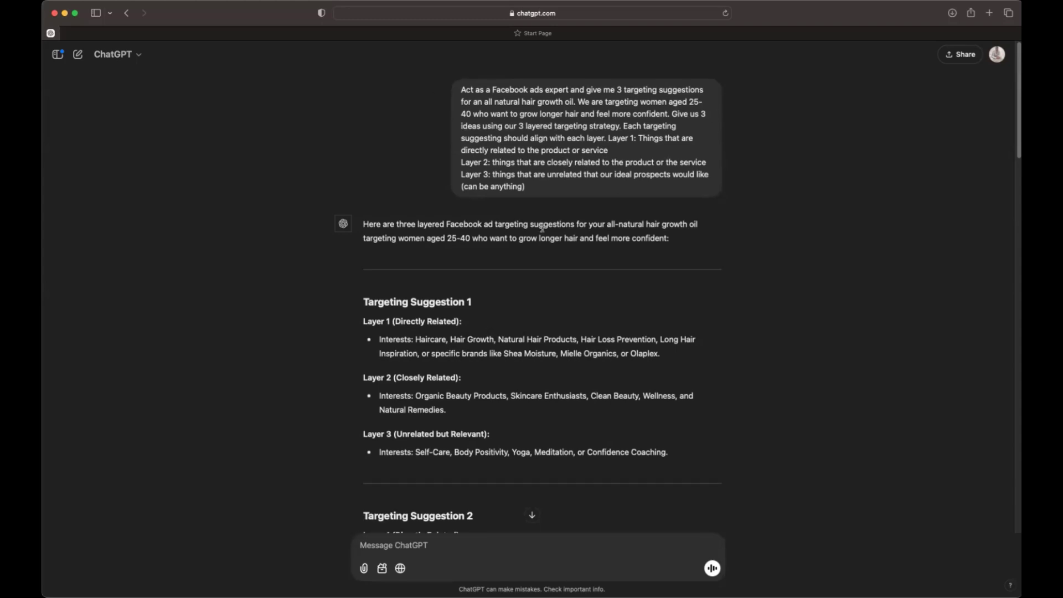
scroll(542, 229, "down", 1)
scroll(543, 230, "up", 1)
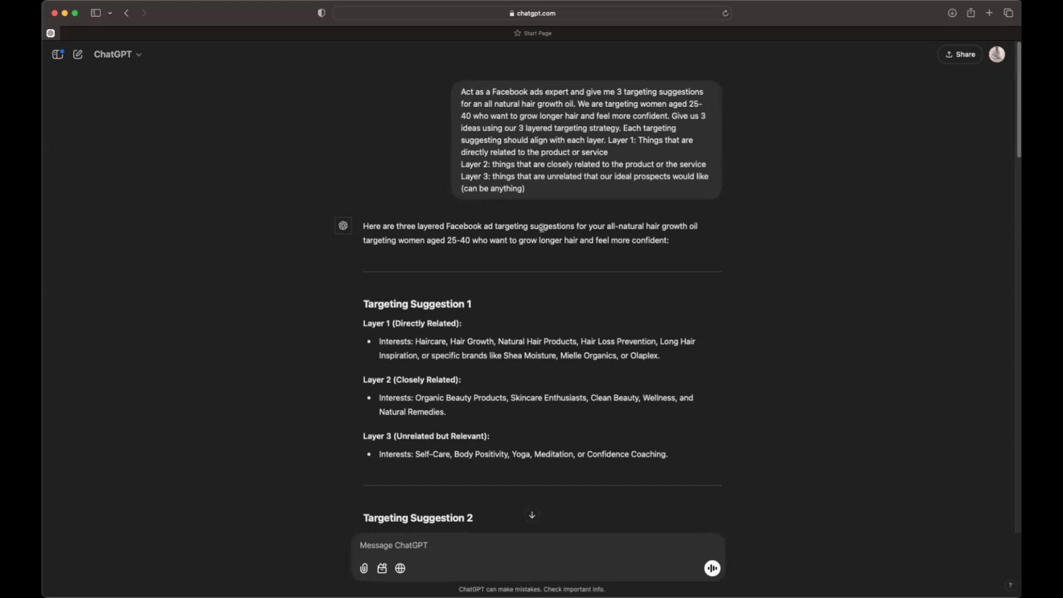
scroll(542, 228, "down", 4)
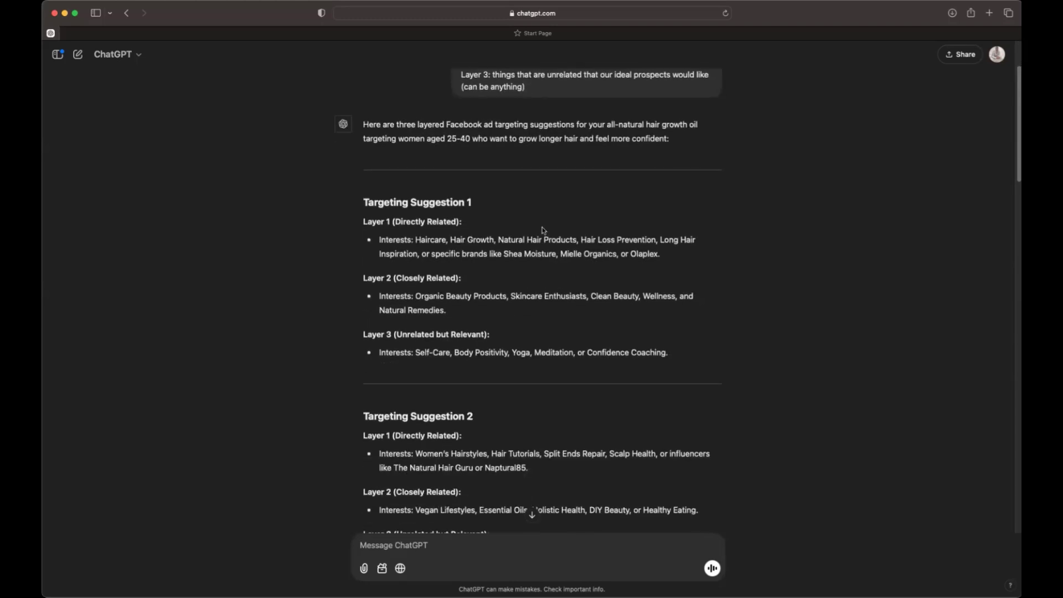
scroll(543, 227, "down", 20)
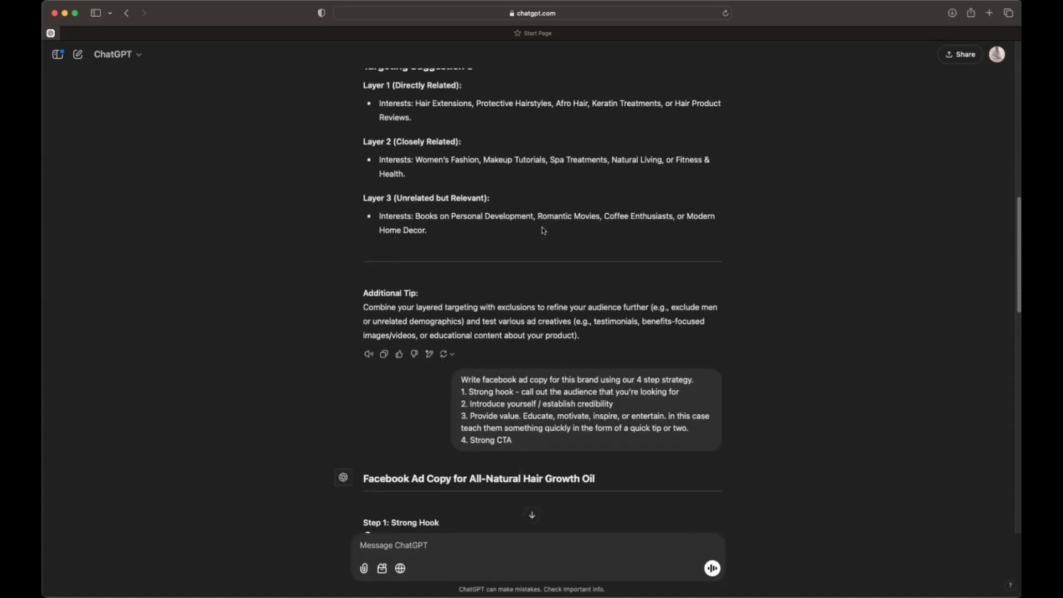
scroll(542, 227, "down", 10)
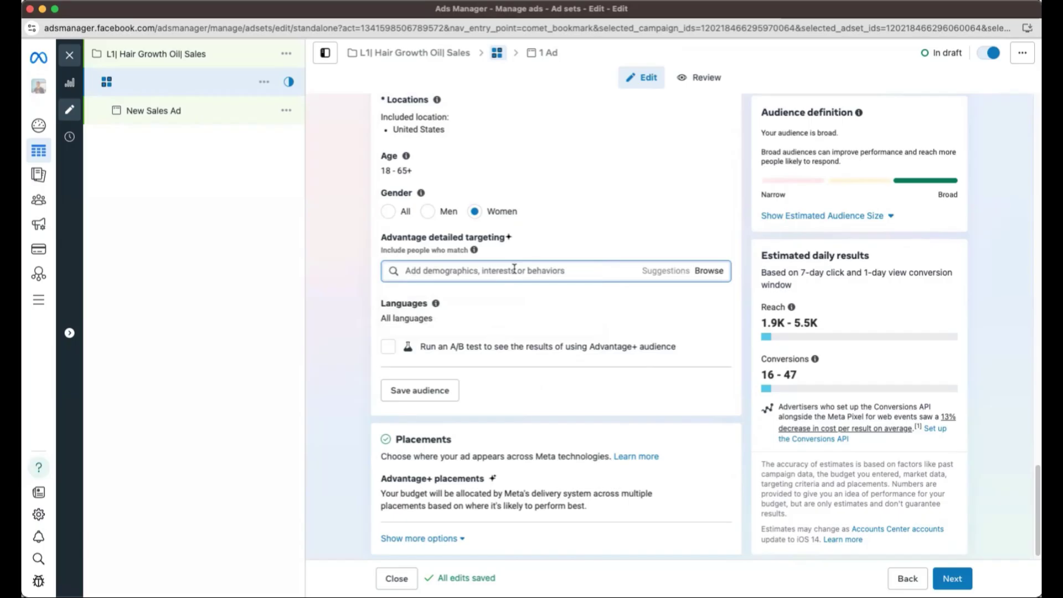
Step: Add the Hair care (personal care) interest to the ad set's detailed targeting
type("Hair ca")
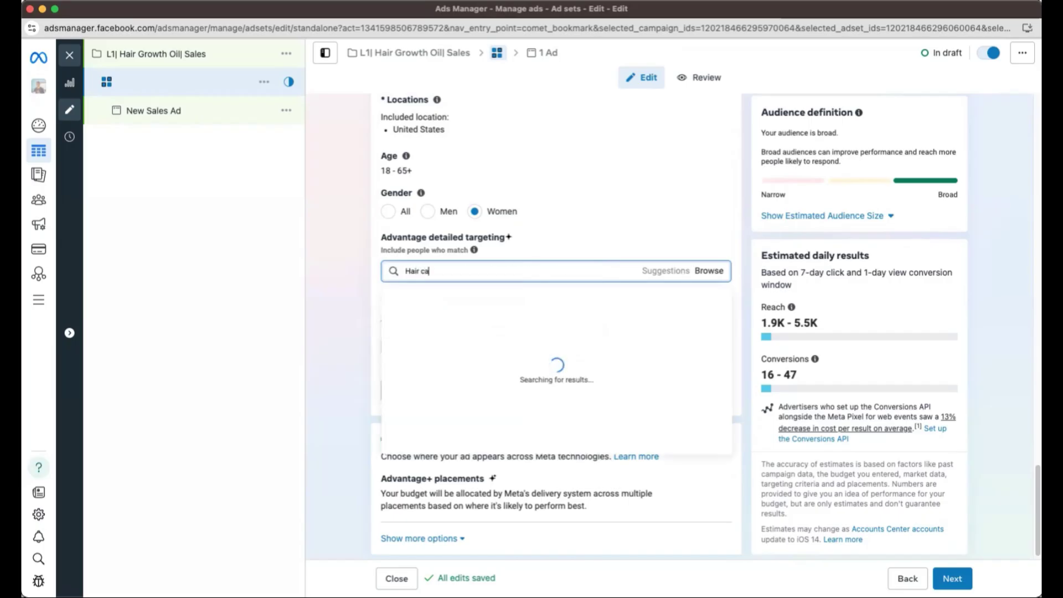
type("re")
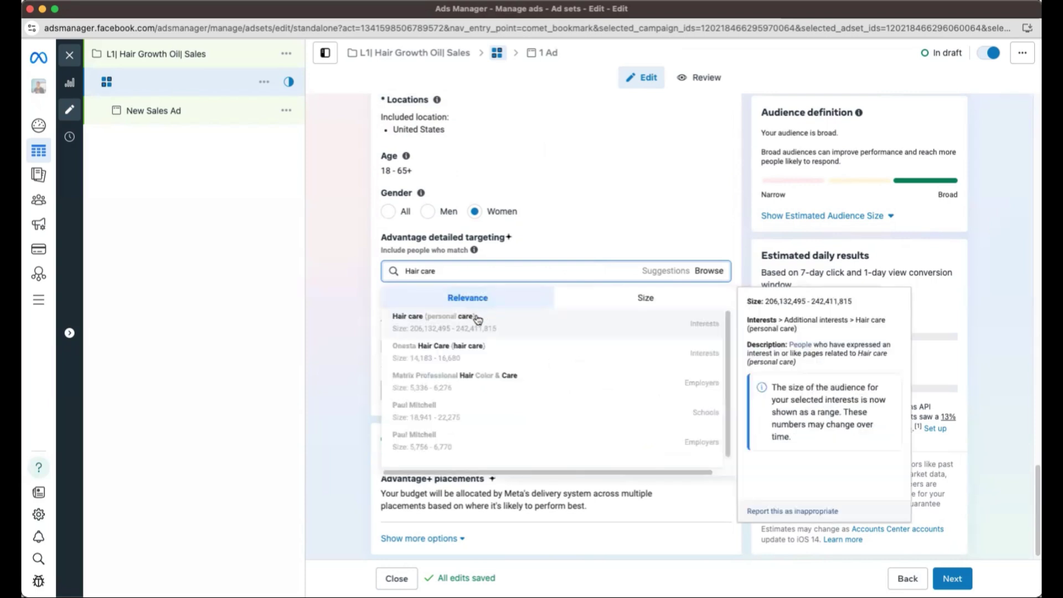
left_click(478, 320)
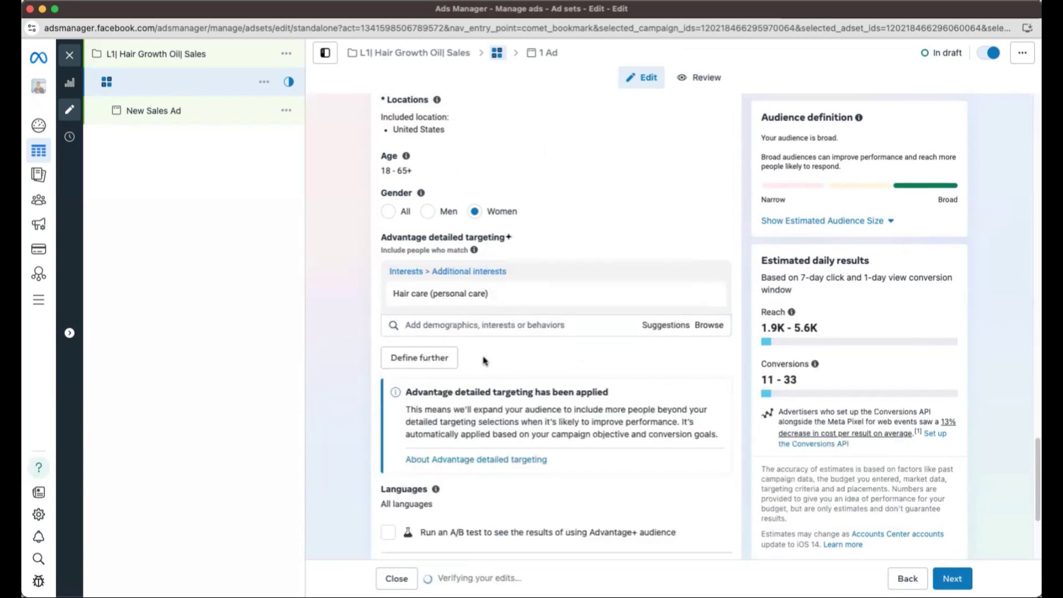
scroll(483, 360, "down", 3)
scroll(493, 358, "up", 4)
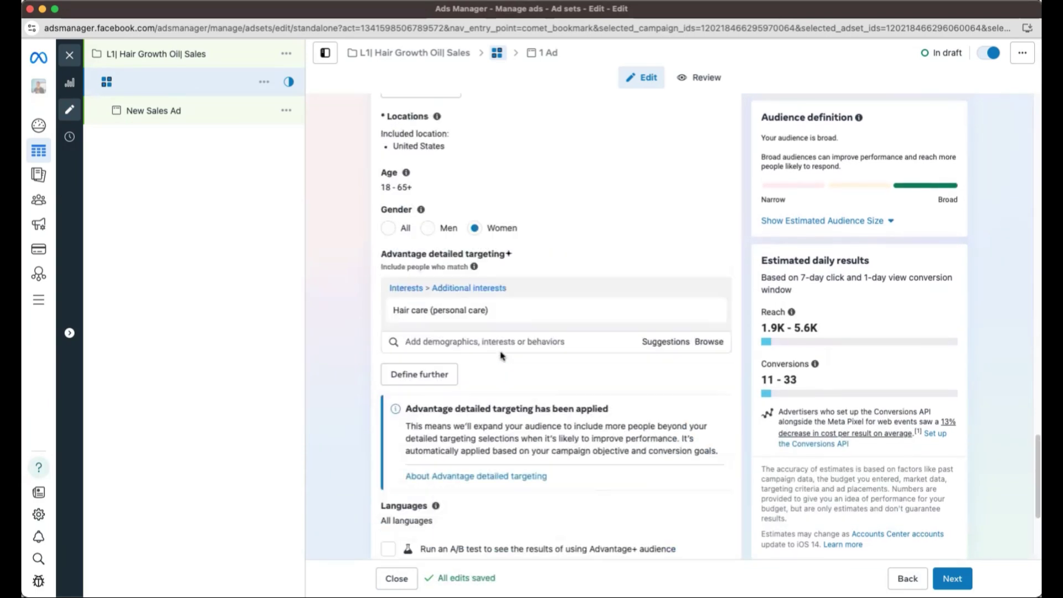
scroll(502, 356, "up", 15)
Step: Name the ad set 'Hair care'
left_click(449, 141)
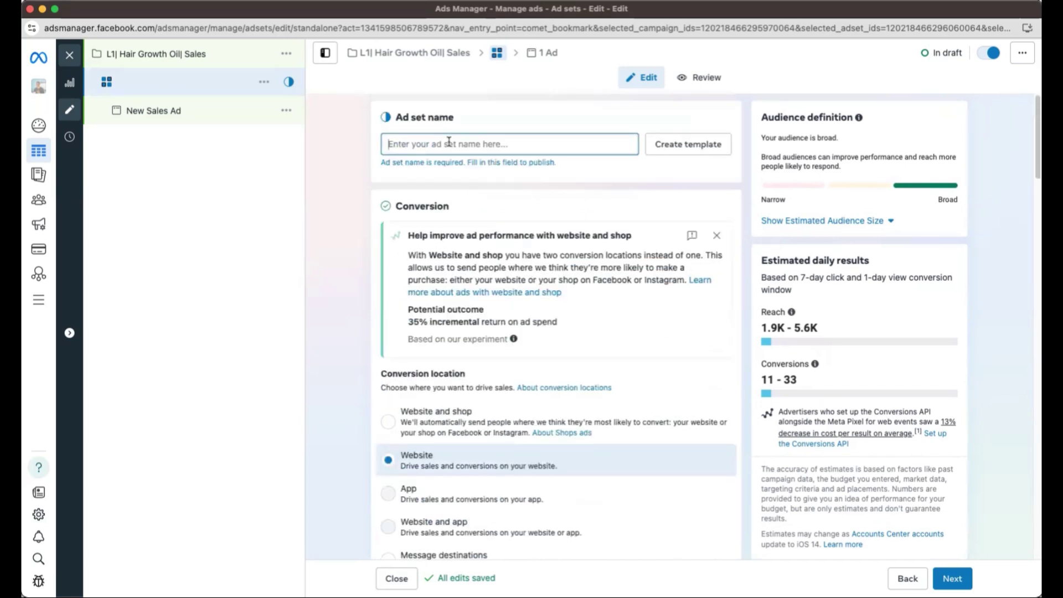
type("Hair care")
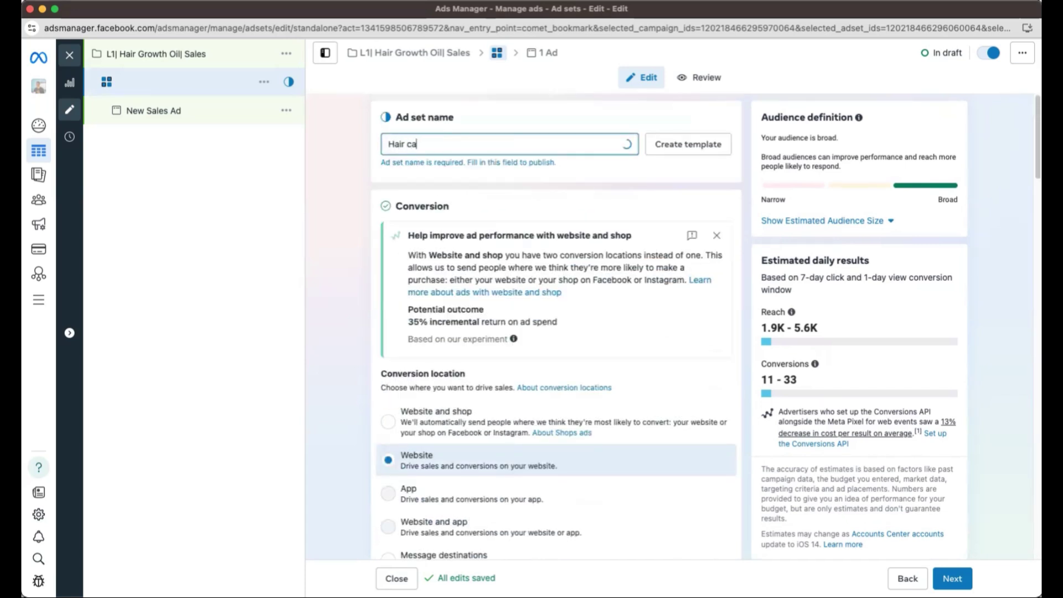
left_click(335, 145)
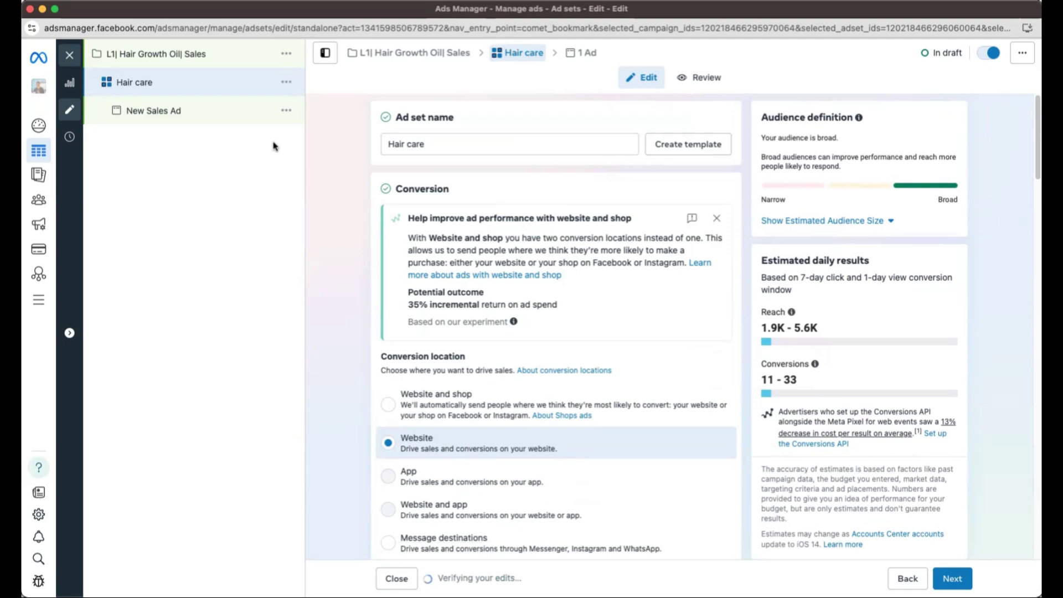
left_click(205, 120)
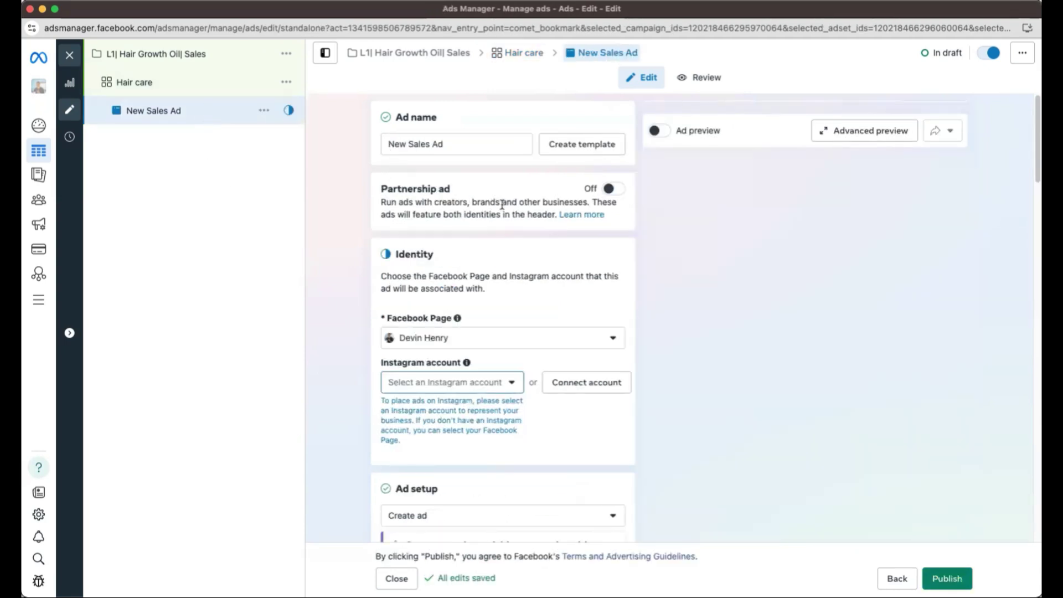
Step: Rename the ad to 'Video 1' and scroll to its Ad creative settings
left_click_drag(449, 146, 330, 141)
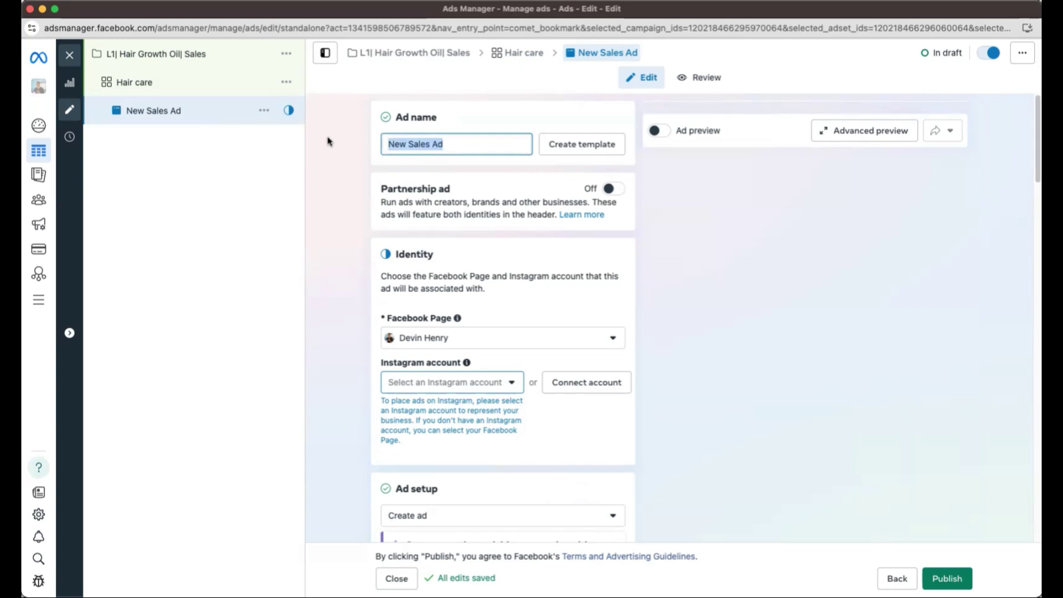
key("BackSpace")
type("Video 1")
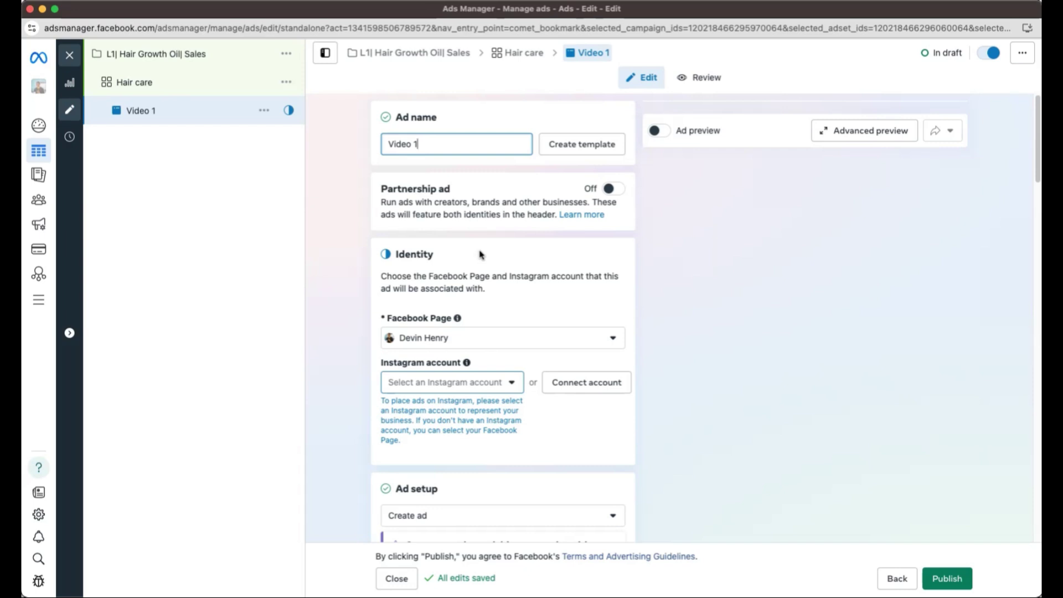
scroll(491, 247, "down", 5)
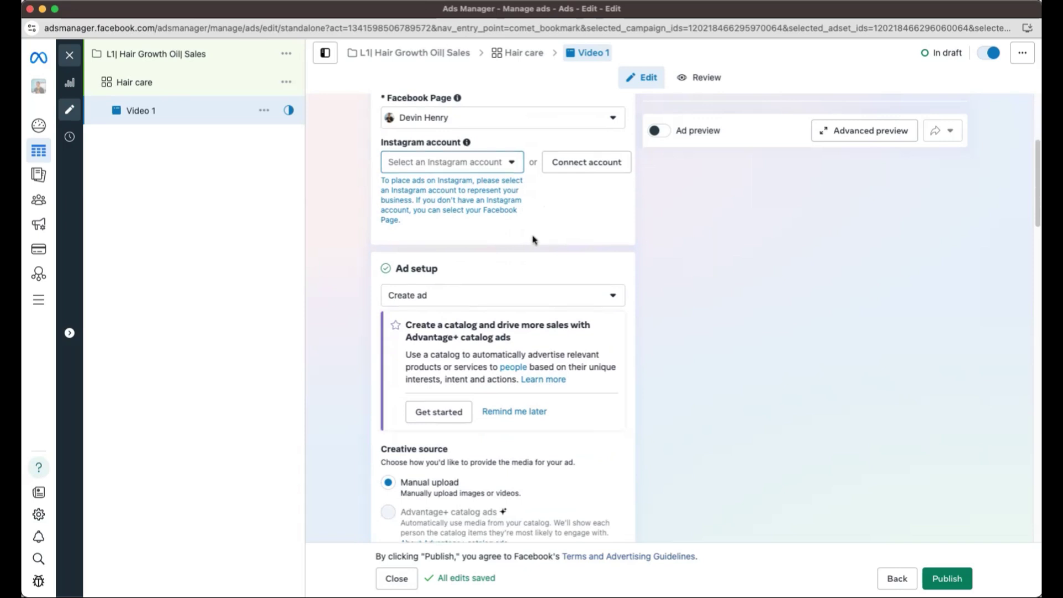
scroll(531, 239, "down", 3)
scroll(532, 235, "up", 1)
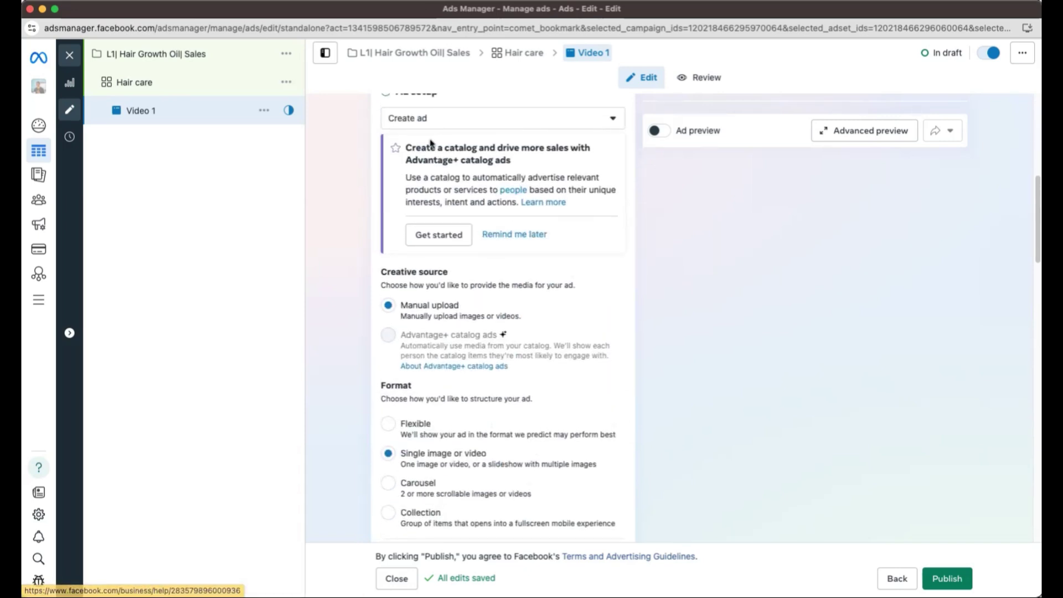
scroll(488, 148, "down", 3)
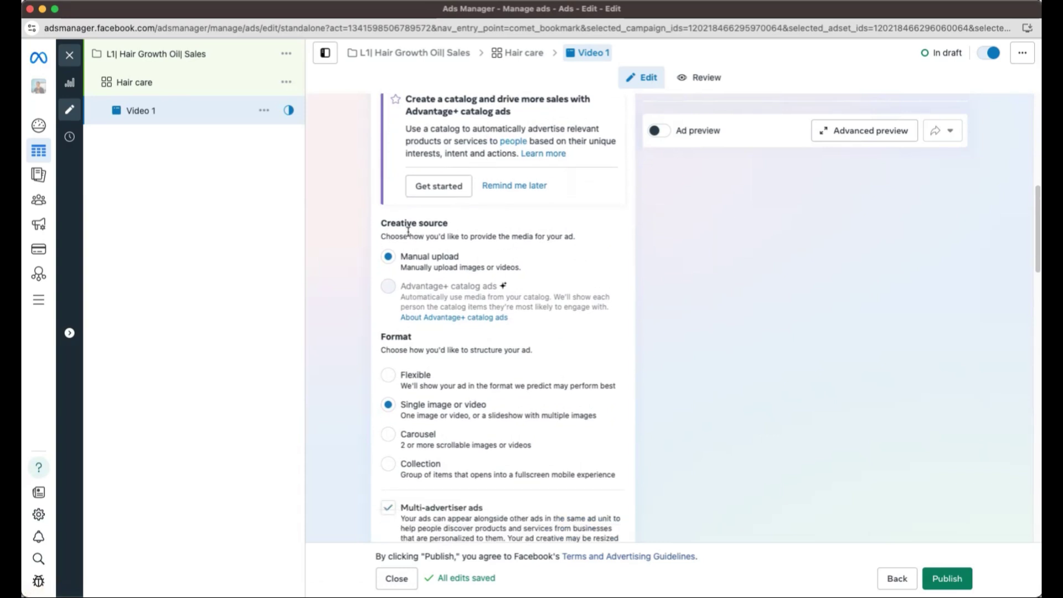
scroll(444, 299, "up", 1)
scroll(444, 296, "down", 6)
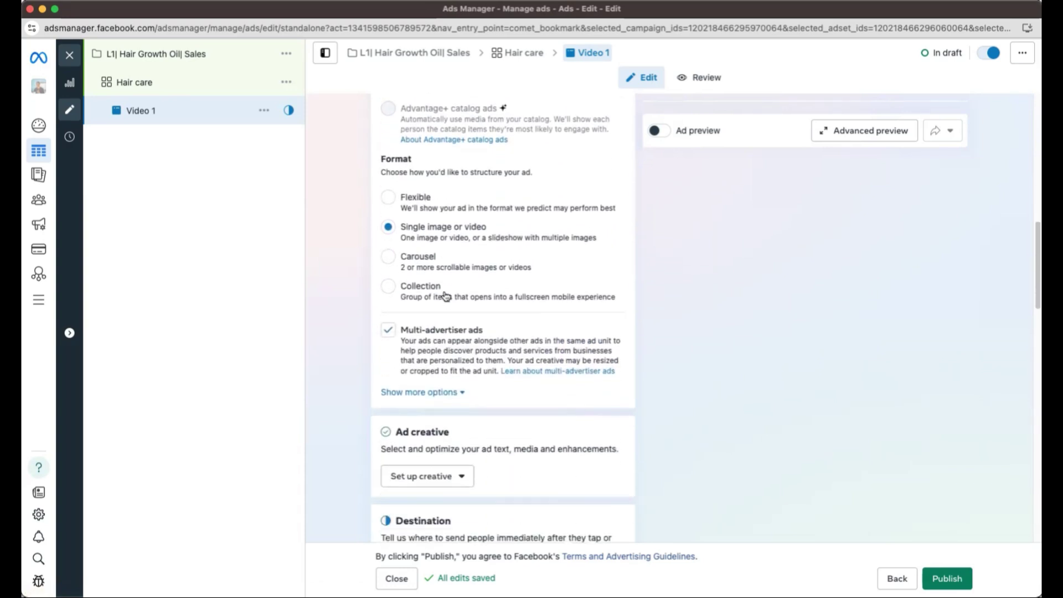
scroll(449, 292, "down", 2)
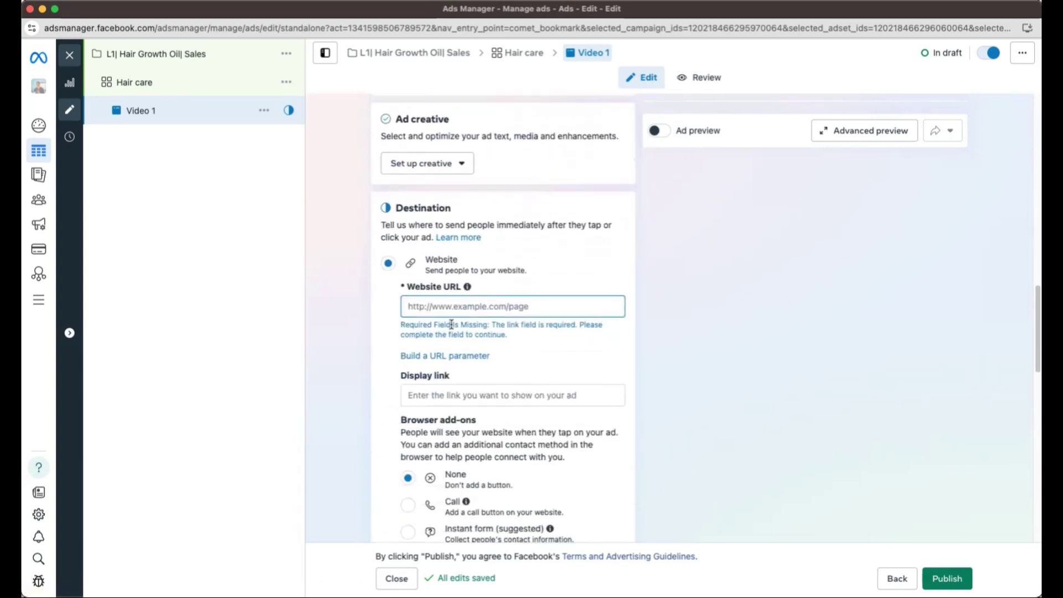
scroll(499, 327, "up", 2)
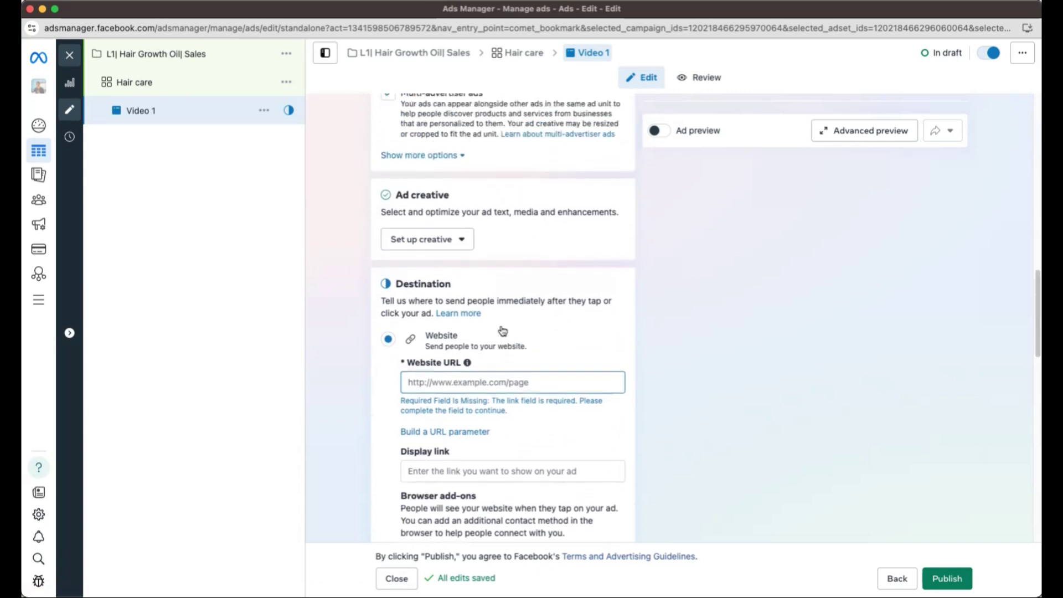
Step: Choose Video ad as the creative type for the Video 1 ad
left_click(422, 283)
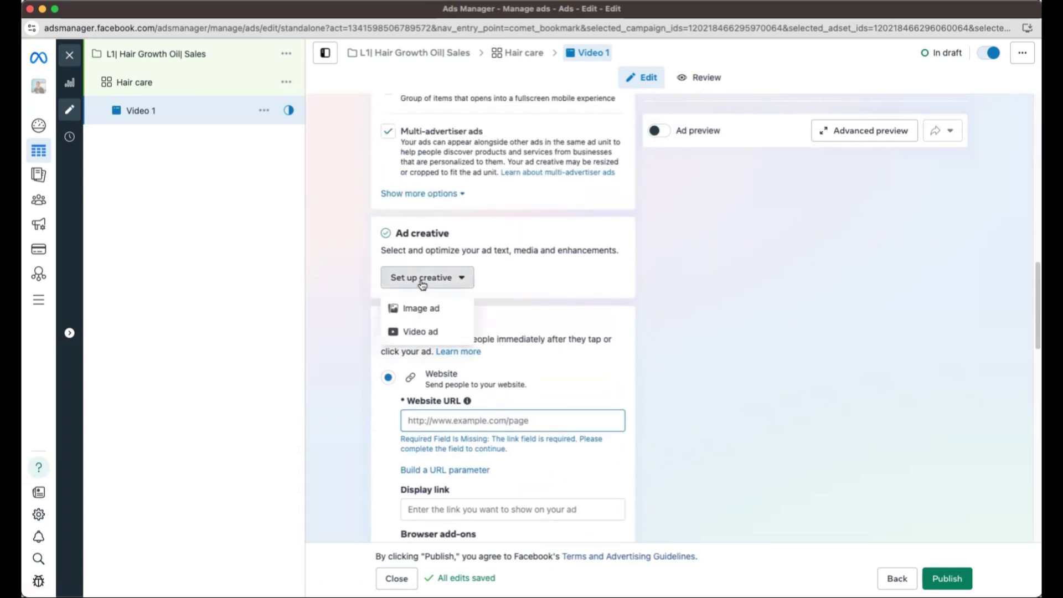
left_click(421, 333)
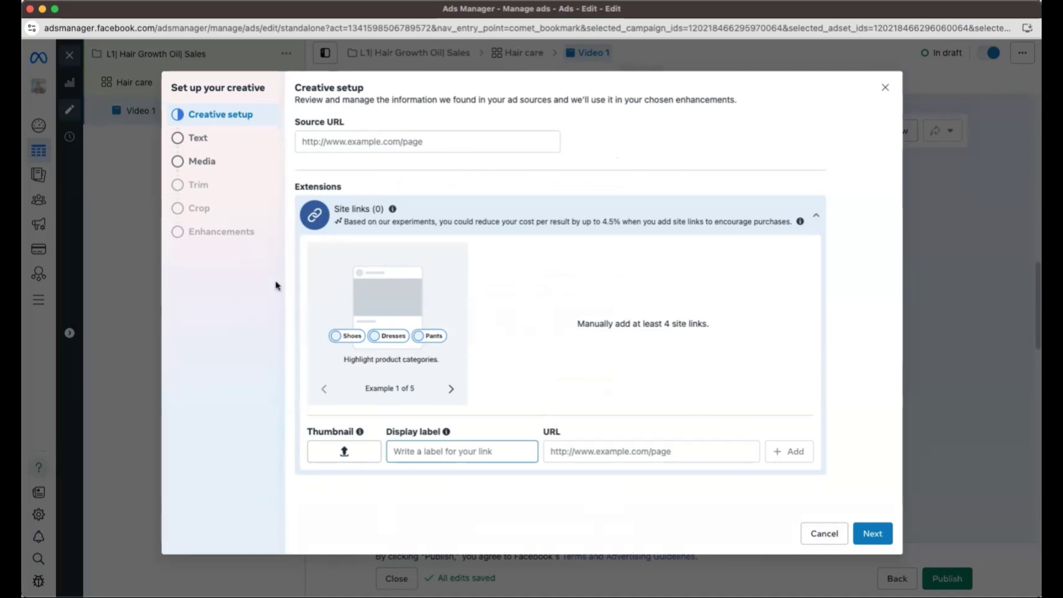
left_click(198, 143)
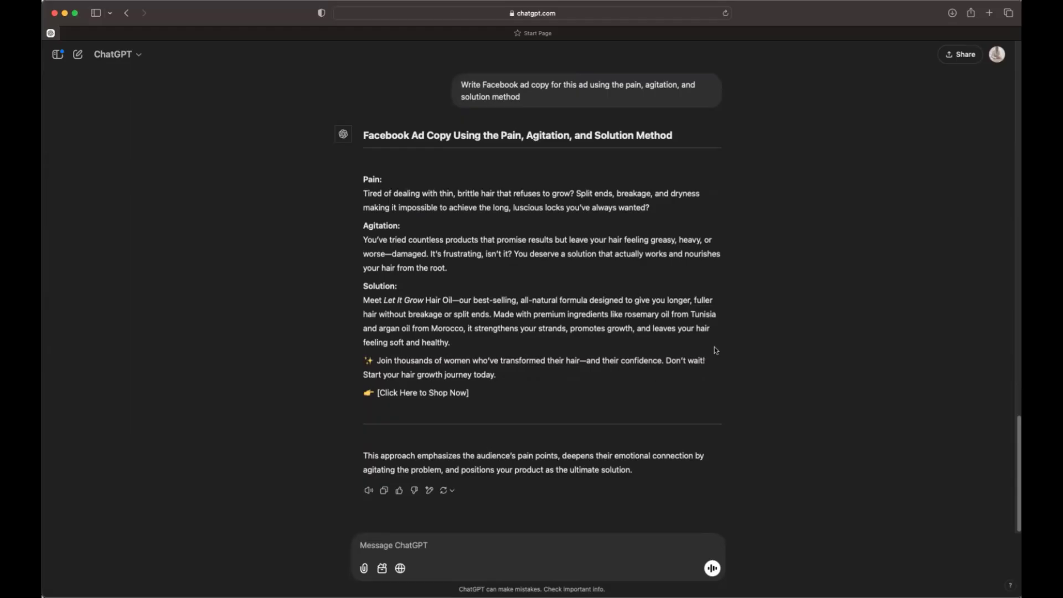
Step: Scroll through ChatGPT's Pain, Agitation and Solution copy for Let It Grow Hair Oil
scroll(714, 350, "up", 1)
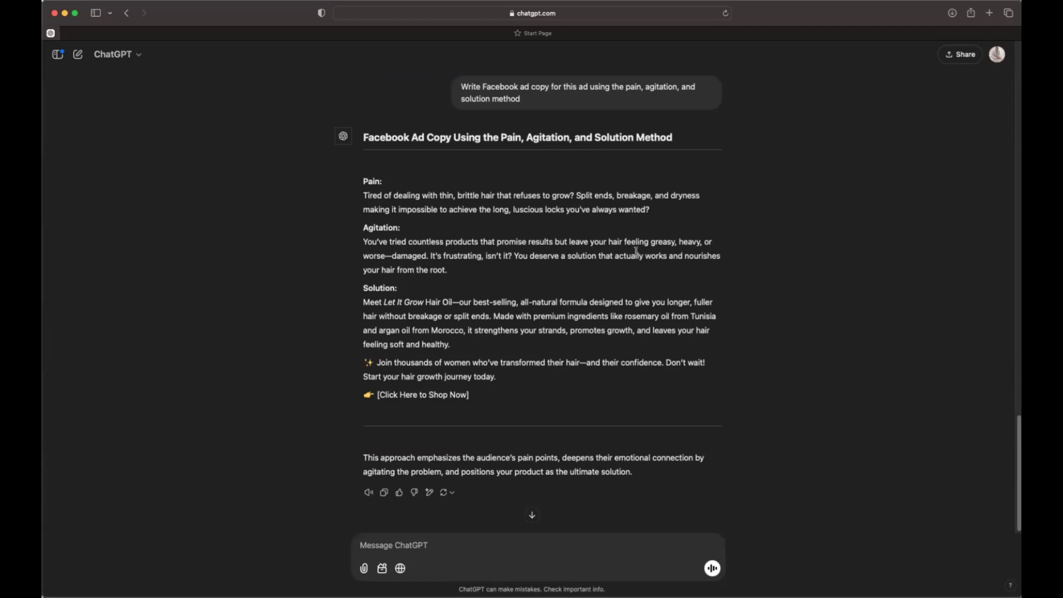
scroll(569, 245, "down", 1)
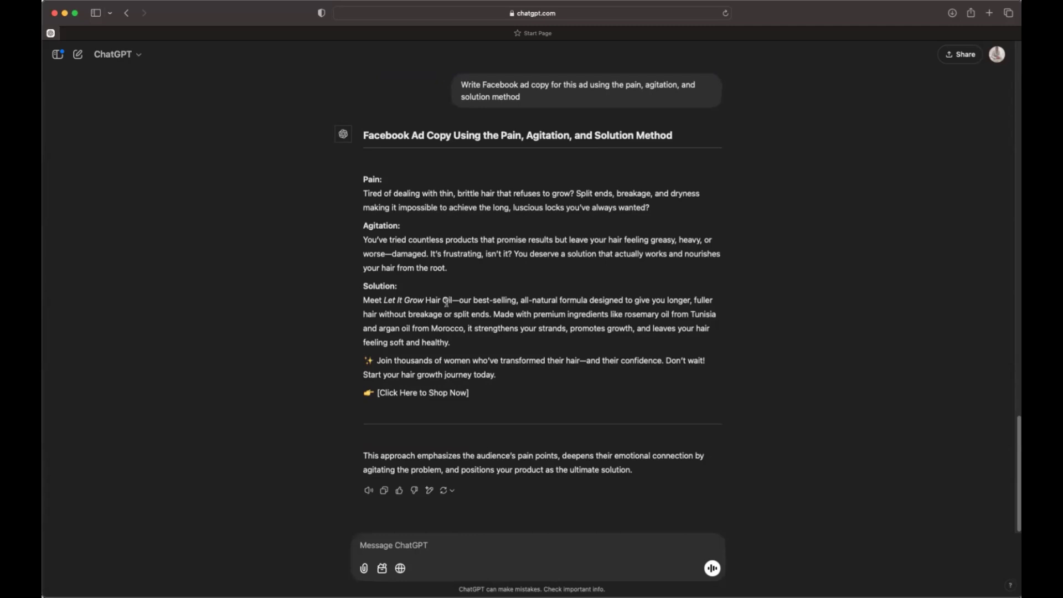
Step: Paste the ChatGPT pain-agitation-solution copy as the ad's primary text, then get the Headline field ready
left_click(323, 152)
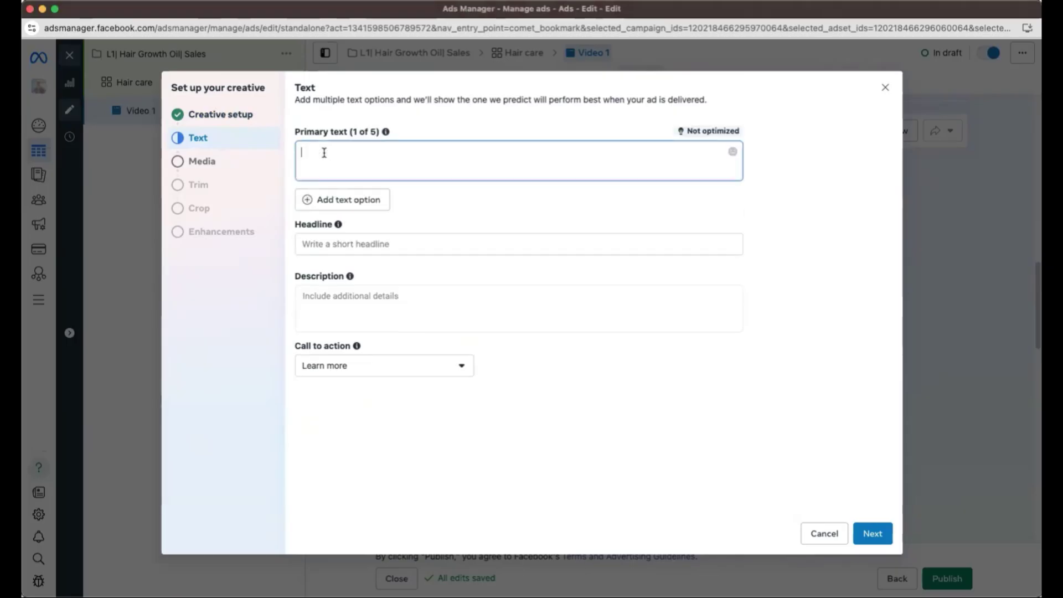
right_click(325, 150)
left_click(344, 255)
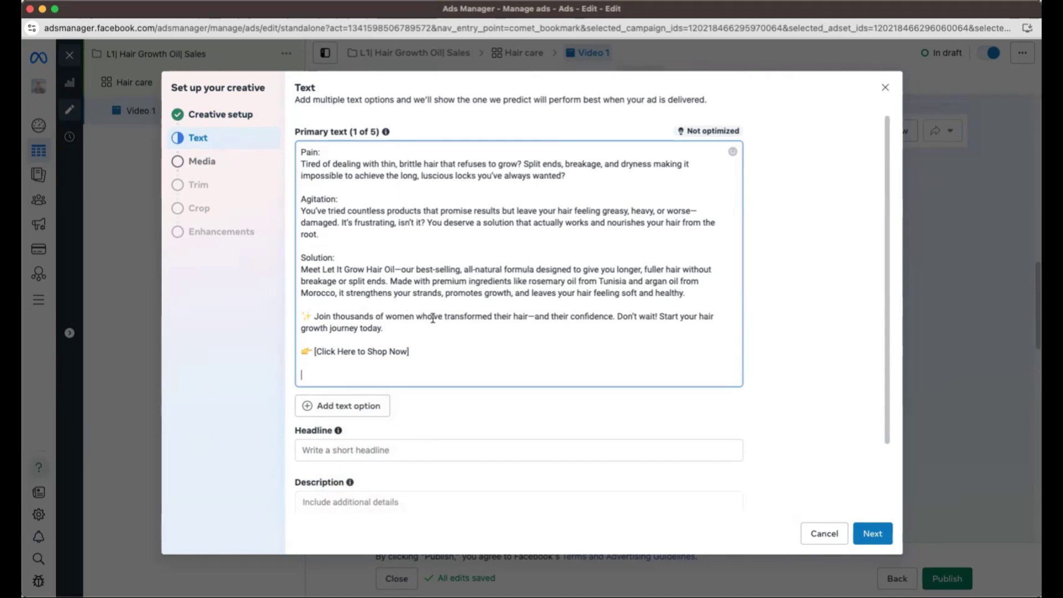
scroll(376, 365, "down", 2)
left_click(367, 367)
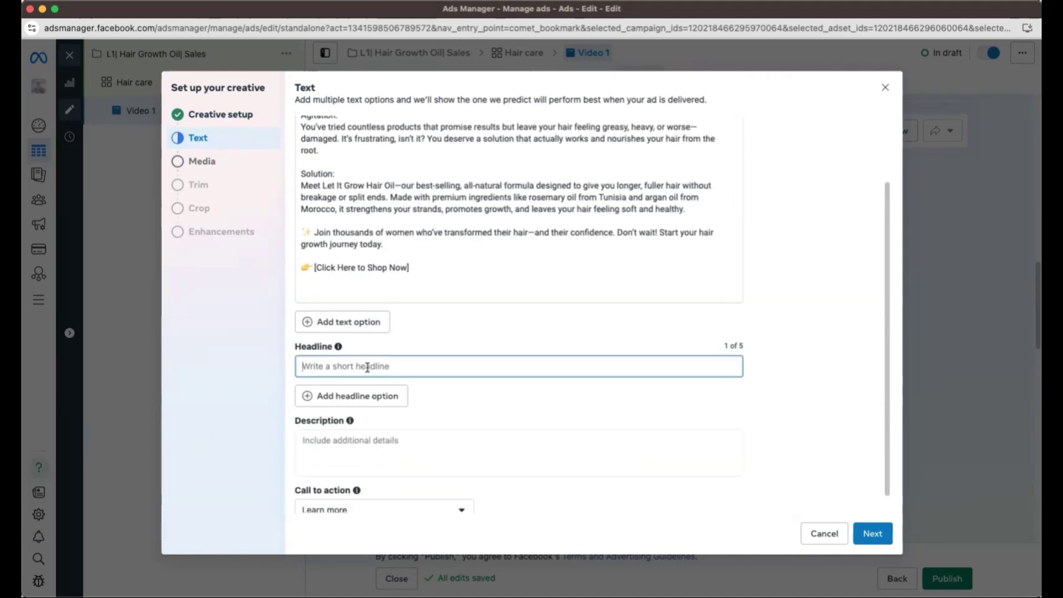
key("super+Tab")
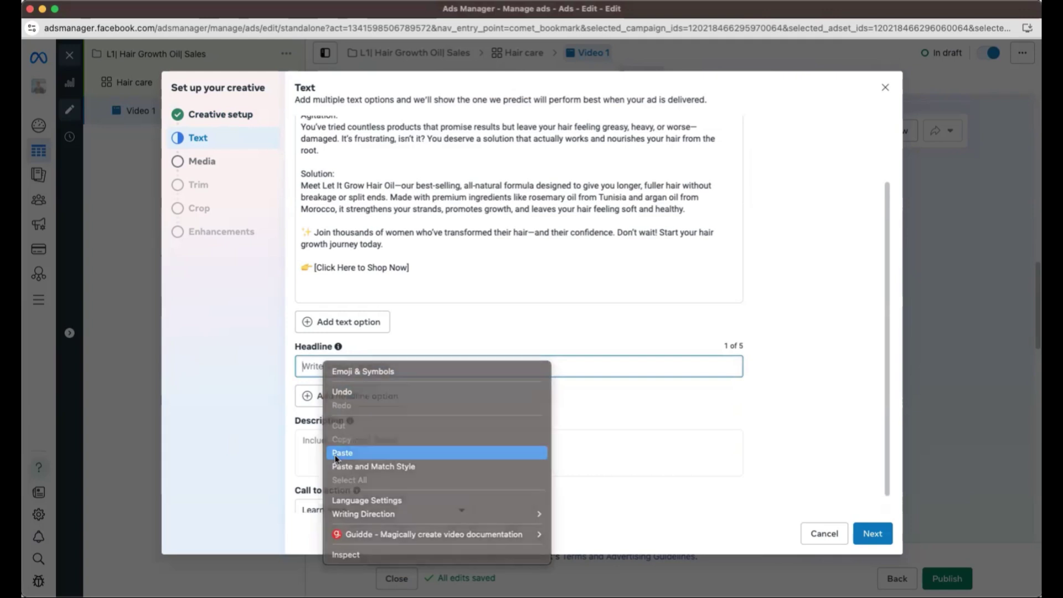
Step: Paste the chosen headline into the ad and go to the creative's Media step
left_click(349, 450)
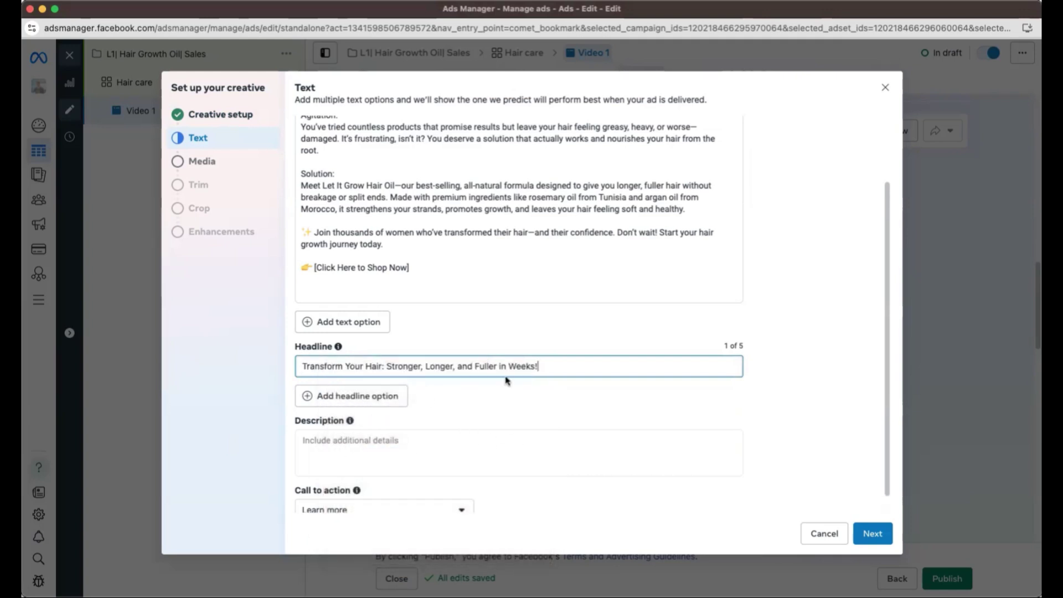
scroll(506, 381, "down", 1)
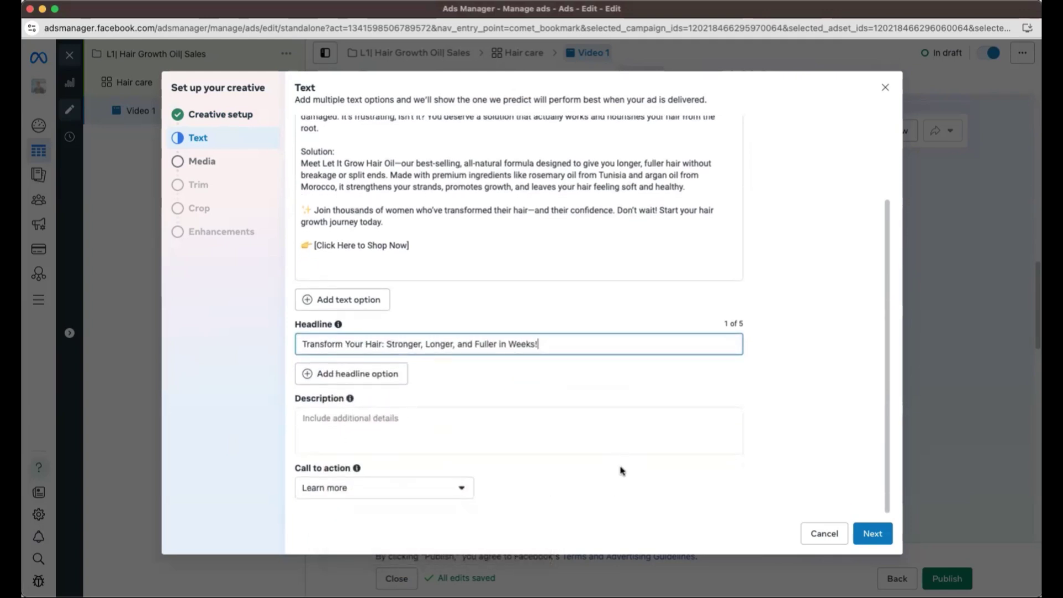
scroll(429, 387, "up", 4)
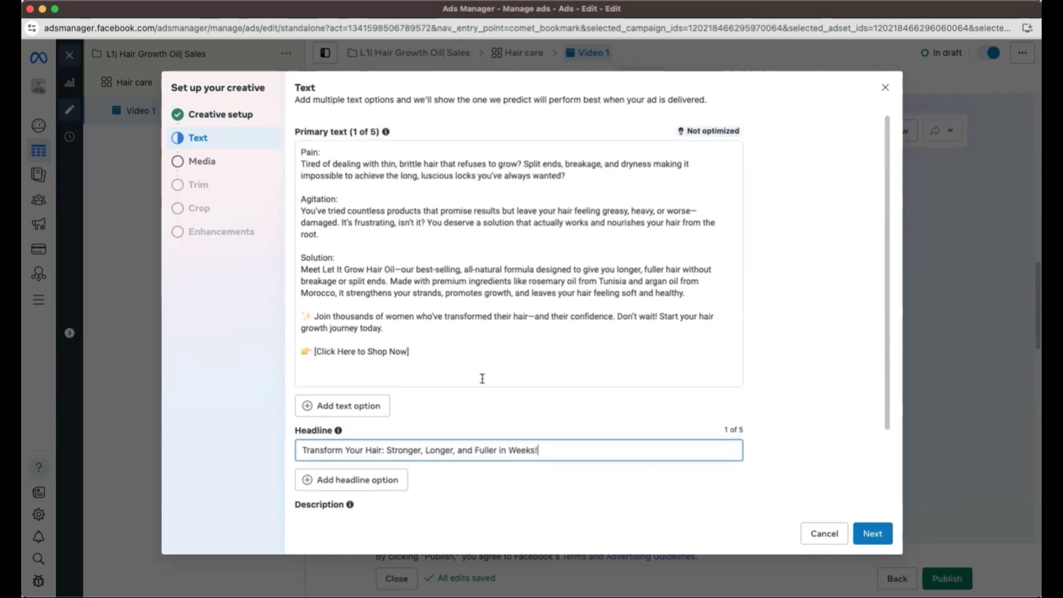
left_click(222, 170)
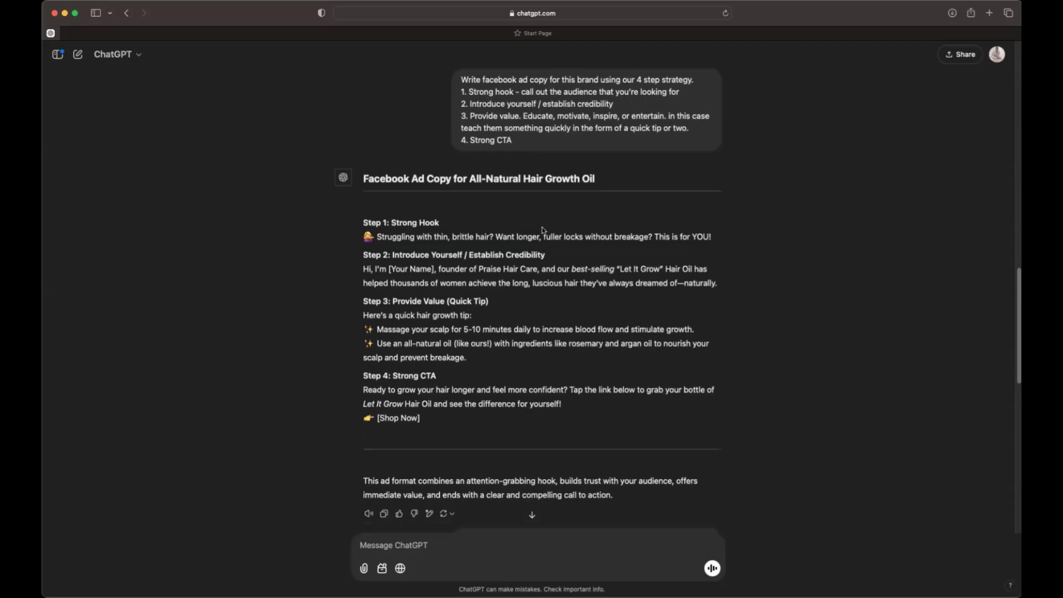
Step: Paste the pain-agitation-solution ad copy request into ChatGPT and send it
scroll(543, 229, "up", 1)
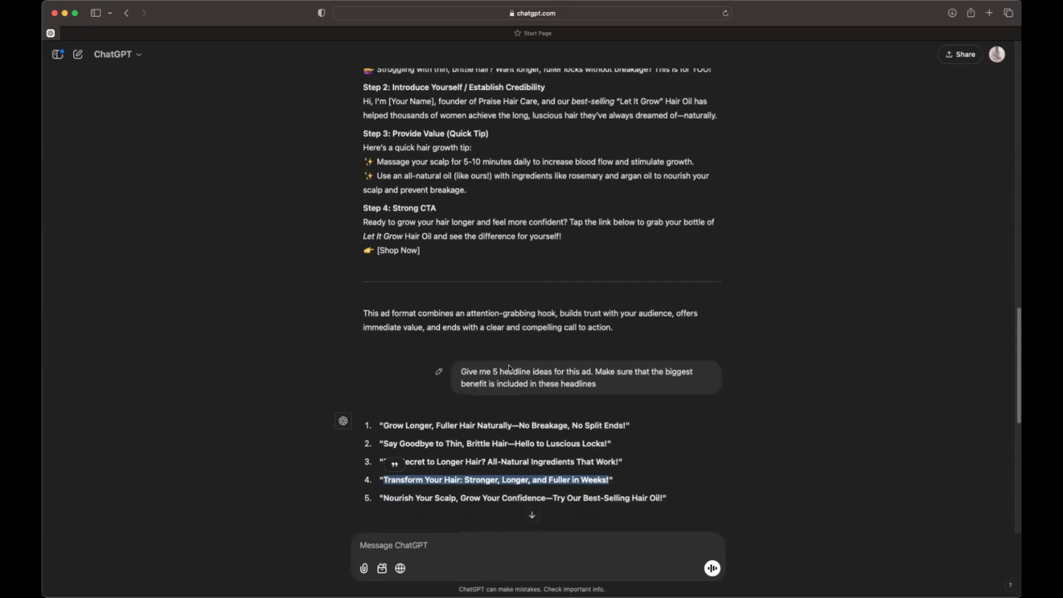
type("Write Facebook ad copy for this ad using the pain, agitation, and solution method")
key("Return")
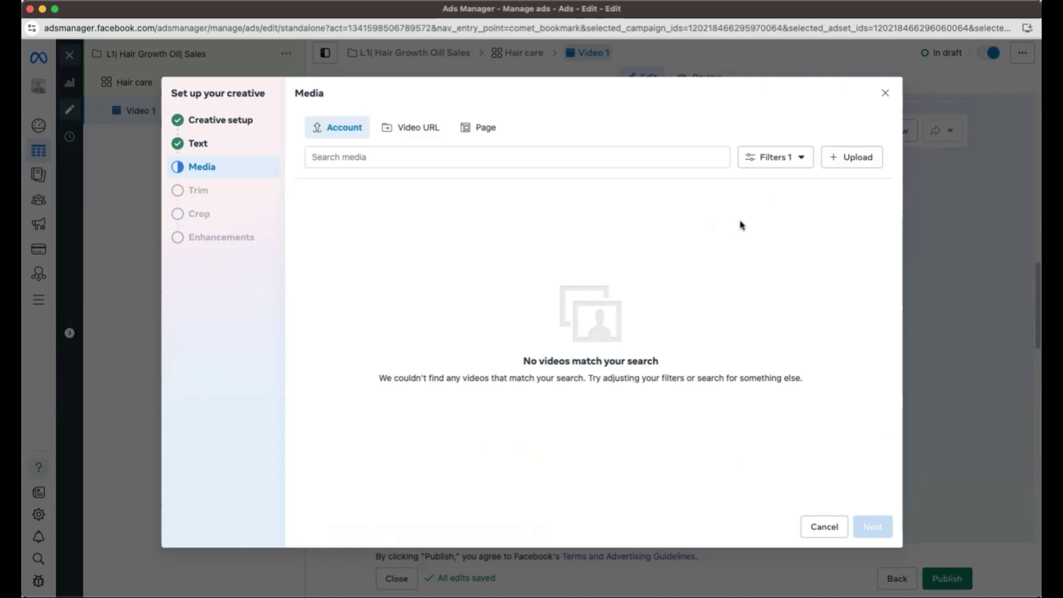
Step: Close the media picker and reopen the Hair care ad set's settings
left_click(881, 95)
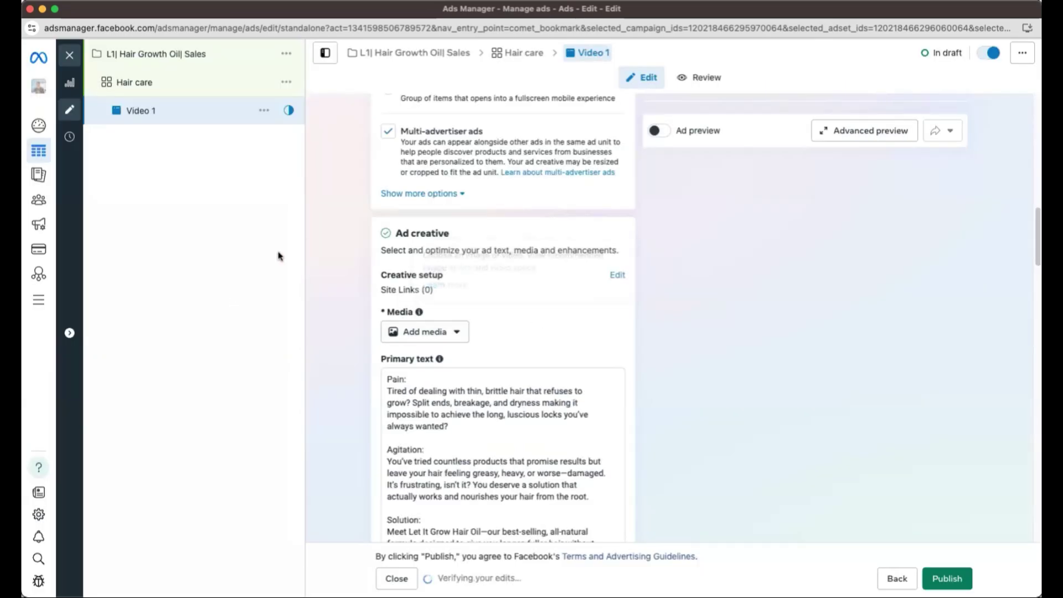
left_click(183, 88)
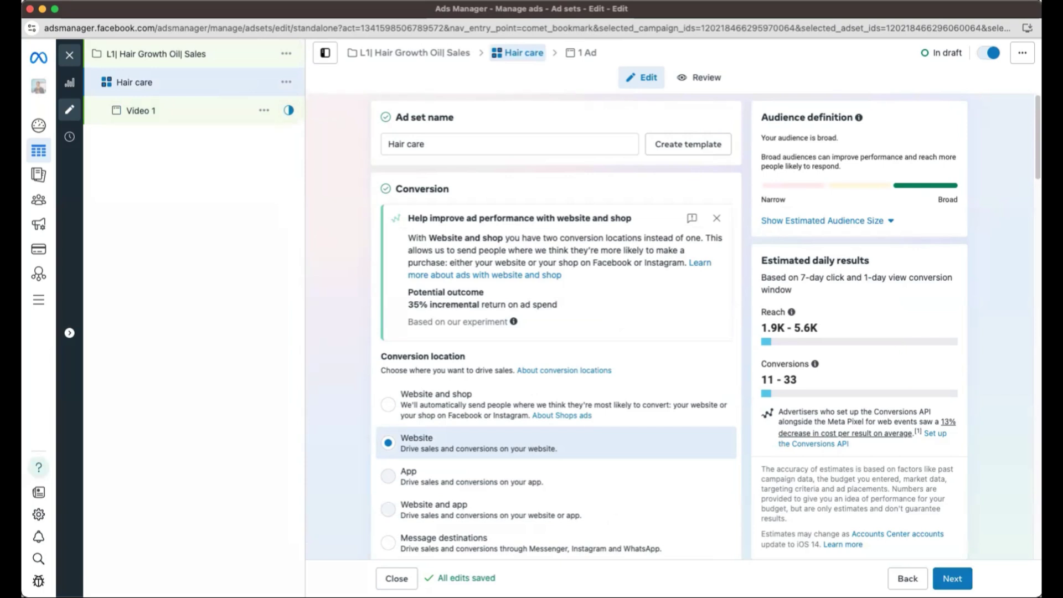
Step: Quick-duplicate the Hair care ad set and clear the copy's name
left_click(286, 82)
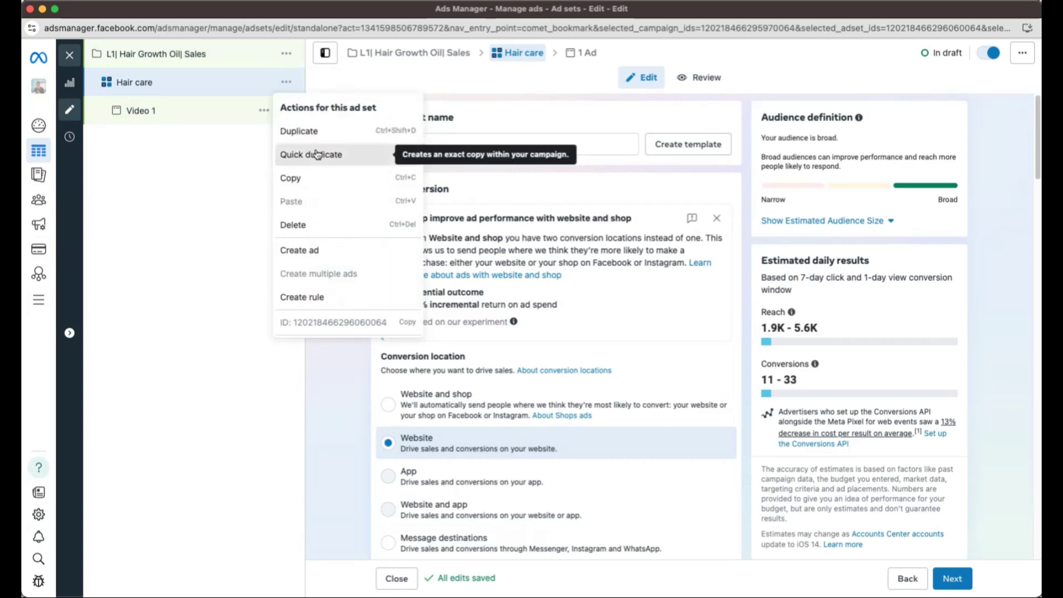
left_click(316, 154)
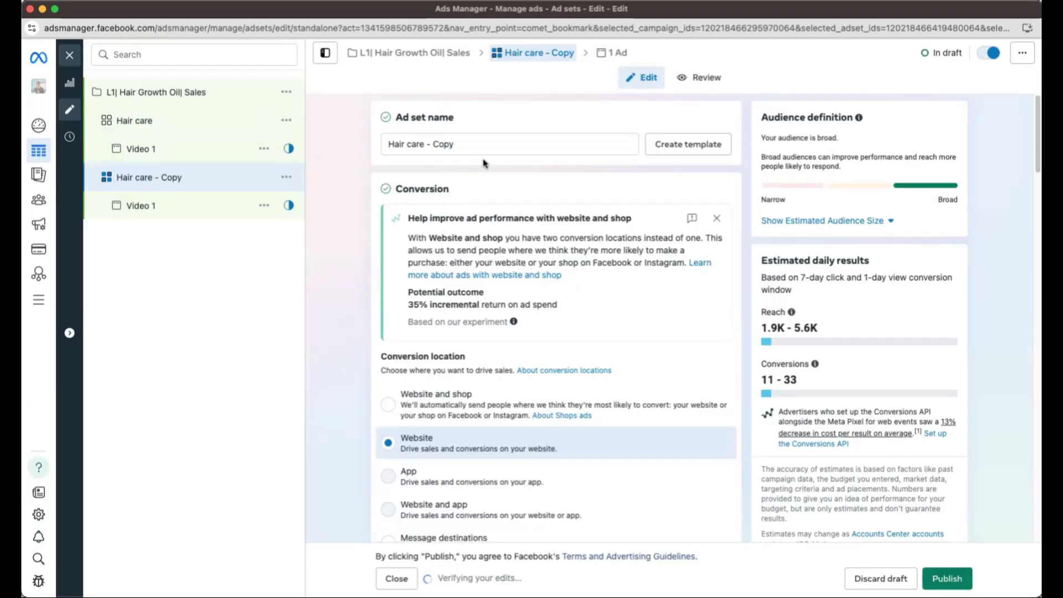
left_click_drag(465, 145, 342, 139)
key("BackSpace")
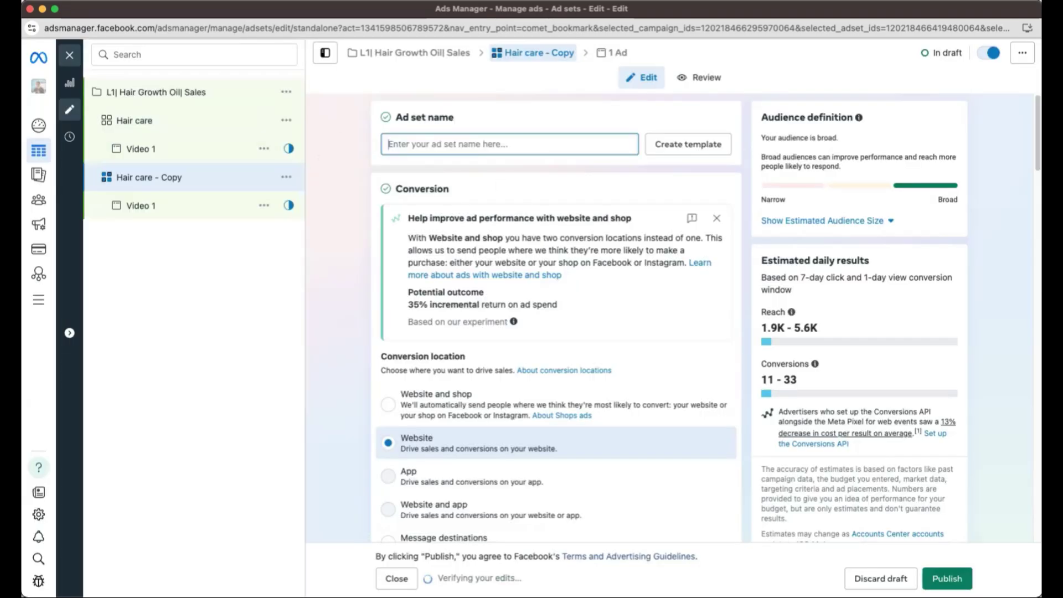
Step: Replace the Hair care interest with Natural skin care (cosmetics) in the copy's targeting
scroll(523, 208, "down", 10)
scroll(532, 217, "down", 15)
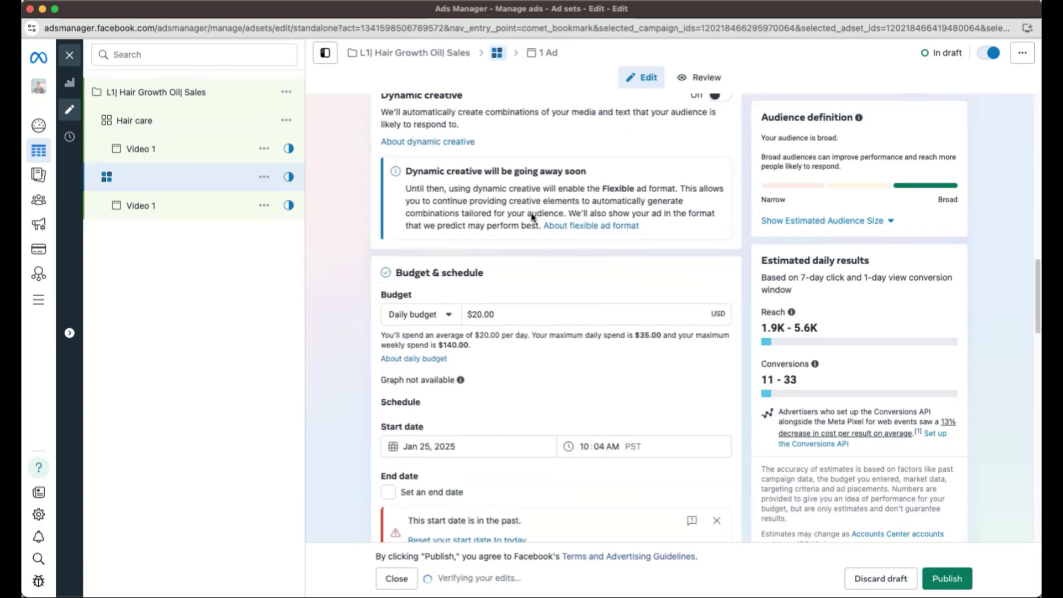
scroll(531, 217, "down", 6)
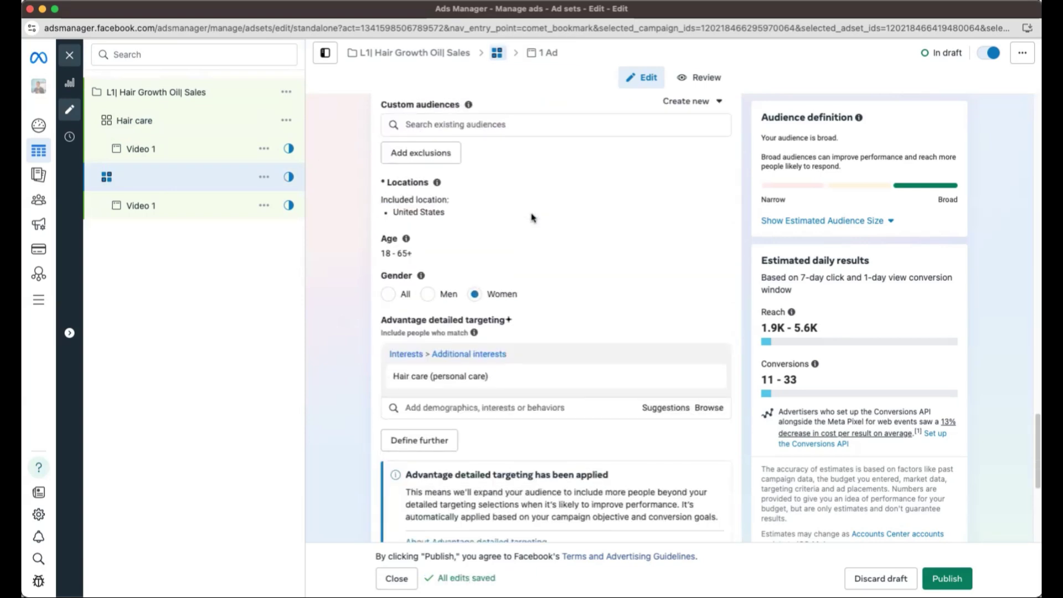
mouse_move(708, 178)
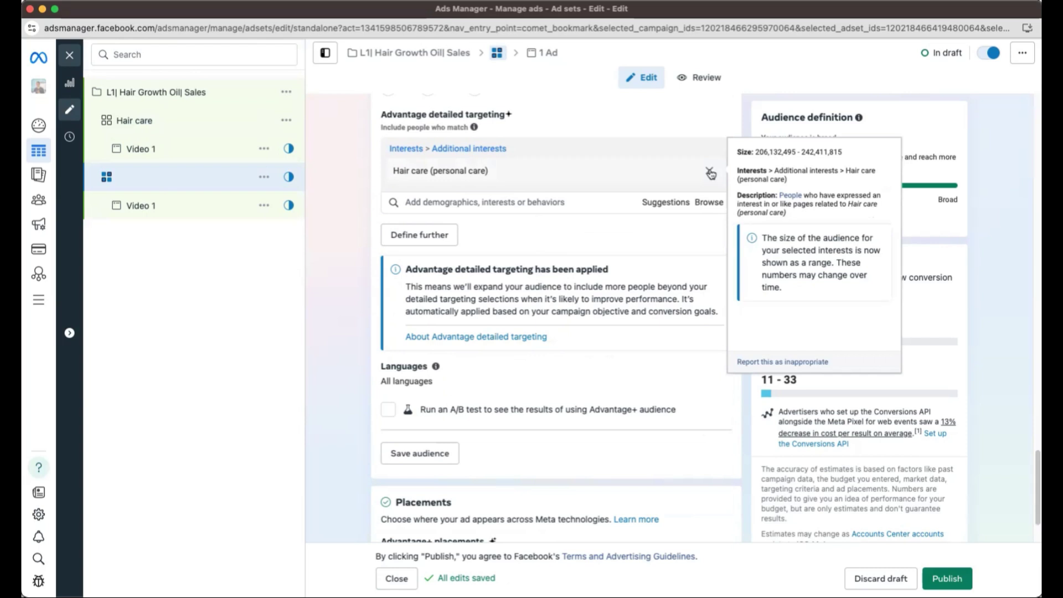
left_click(709, 173)
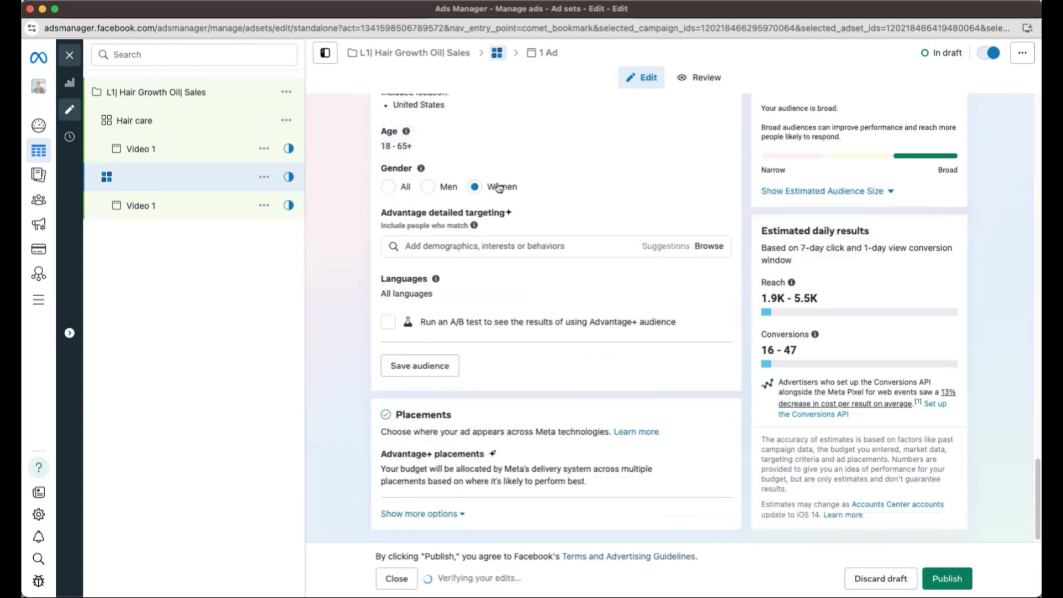
left_click(441, 246)
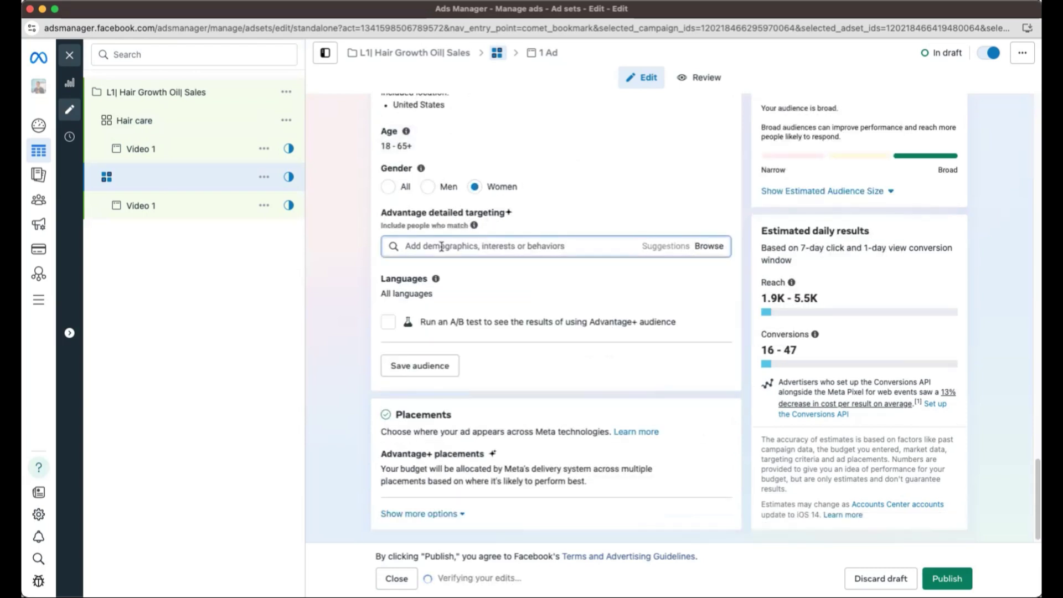
type("skin care")
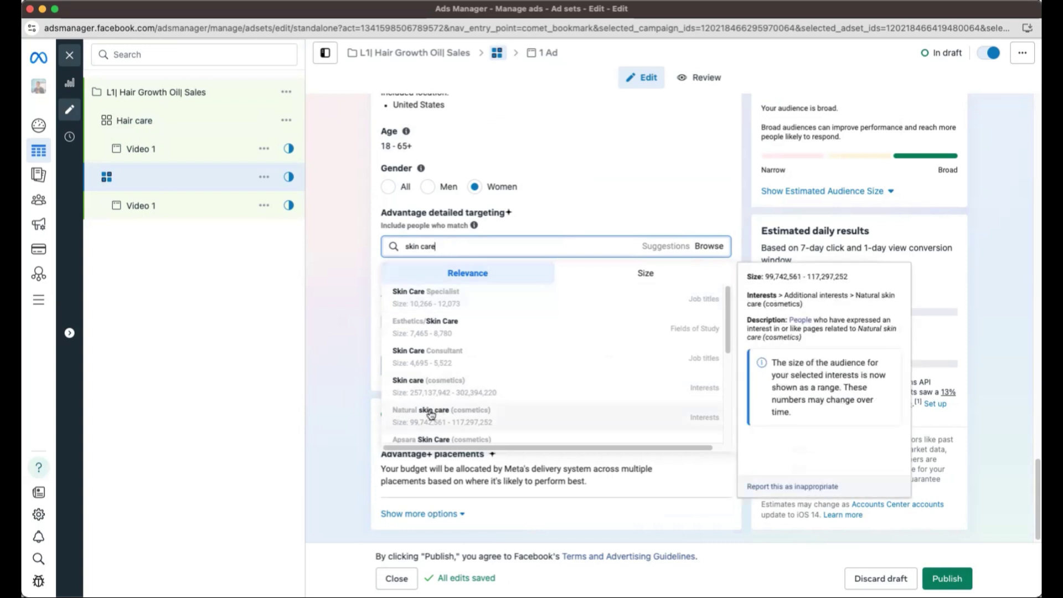
left_click(430, 414)
Step: Name the duplicated ad set 'Natural skincare'
scroll(491, 186, "up", 15)
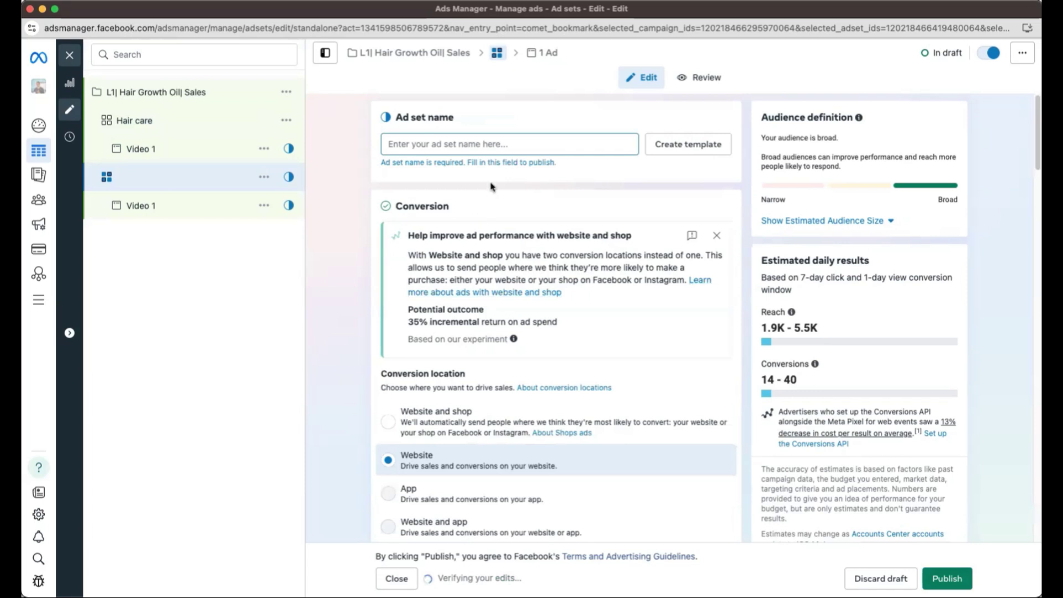
left_click(481, 144)
type("Nat")
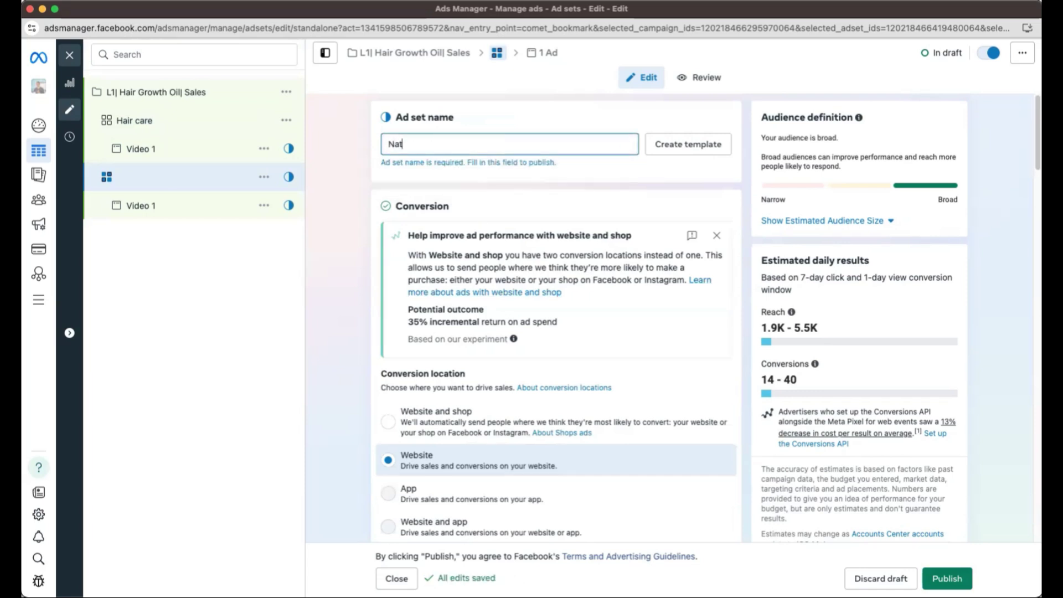
type("ural skincare")
left_click(377, 101)
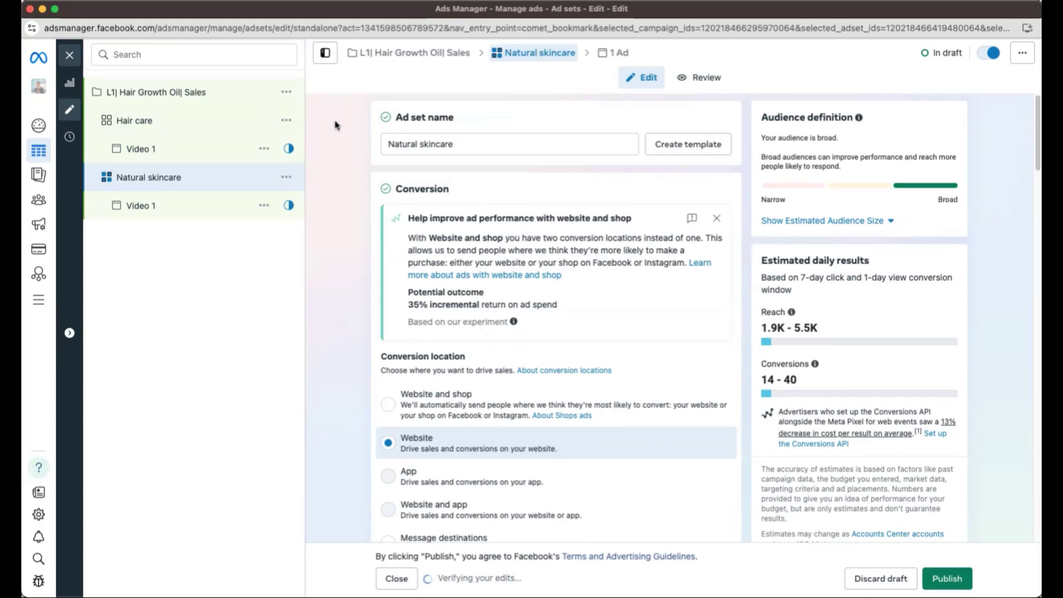
Step: Quick-duplicate Natural skincare and swap the copy's Natural skin care interest for Yoga (fitness)
left_click(287, 177)
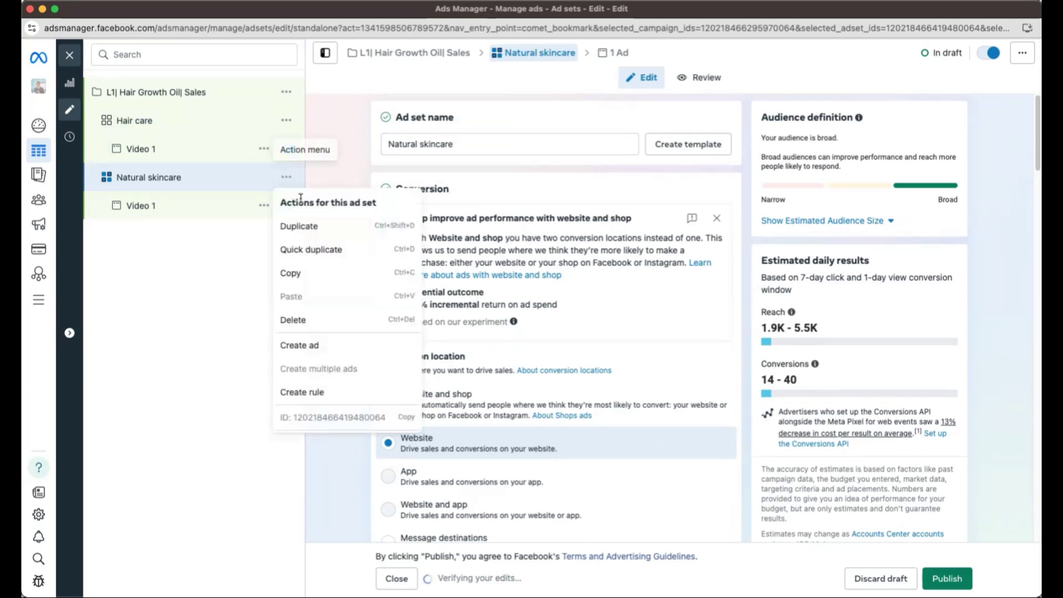
left_click(307, 248)
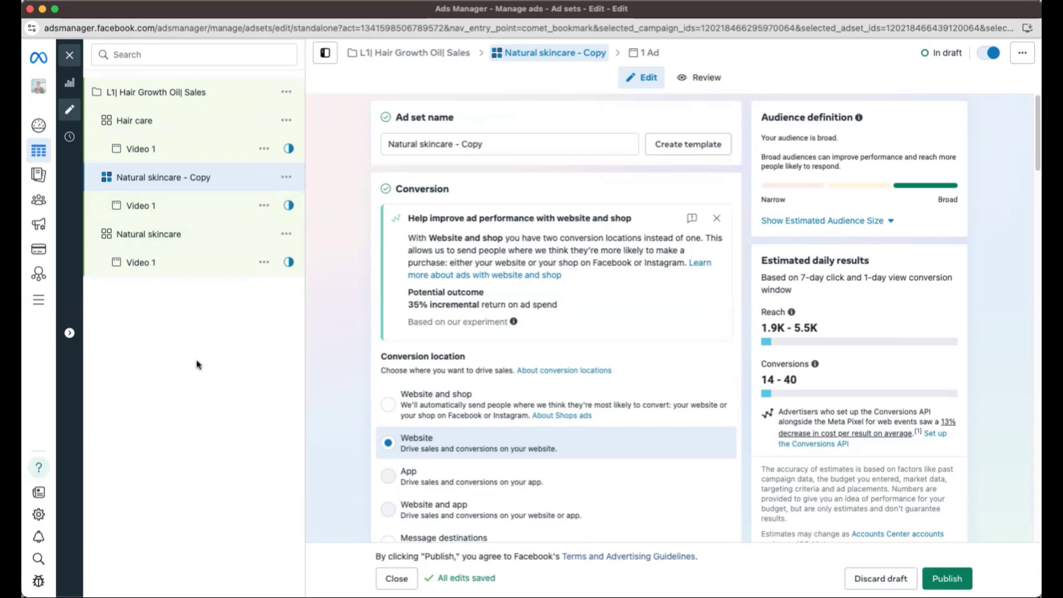
scroll(563, 254, "down", 4)
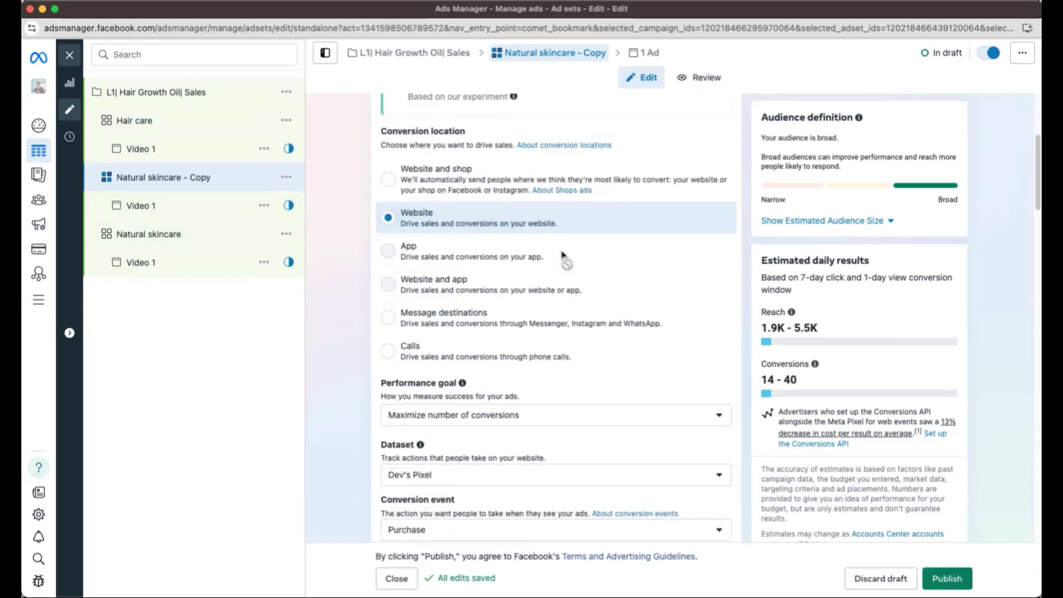
scroll(563, 255, "down", 12)
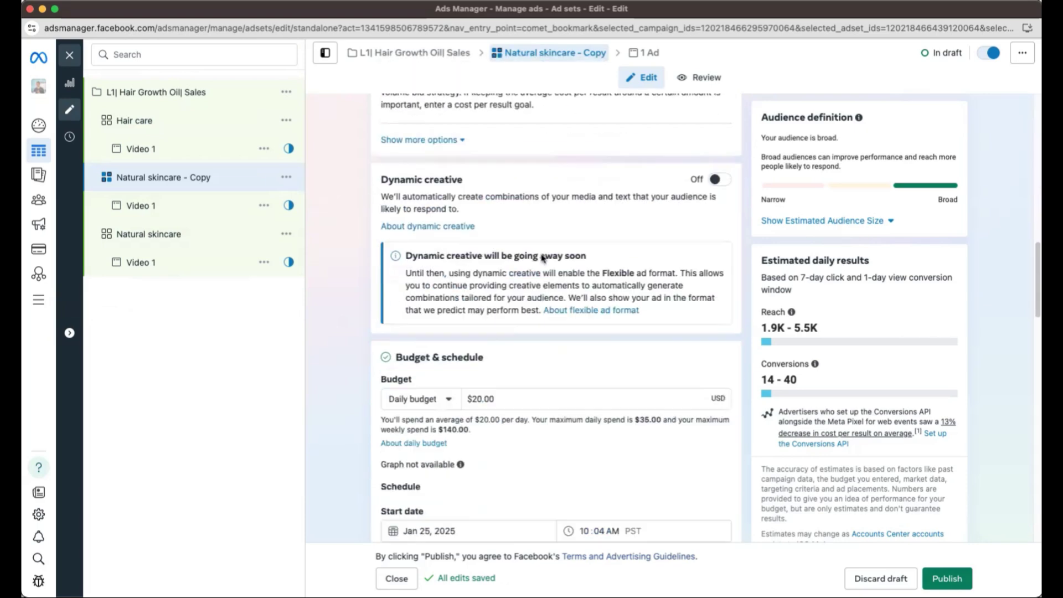
scroll(543, 257, "down", 15)
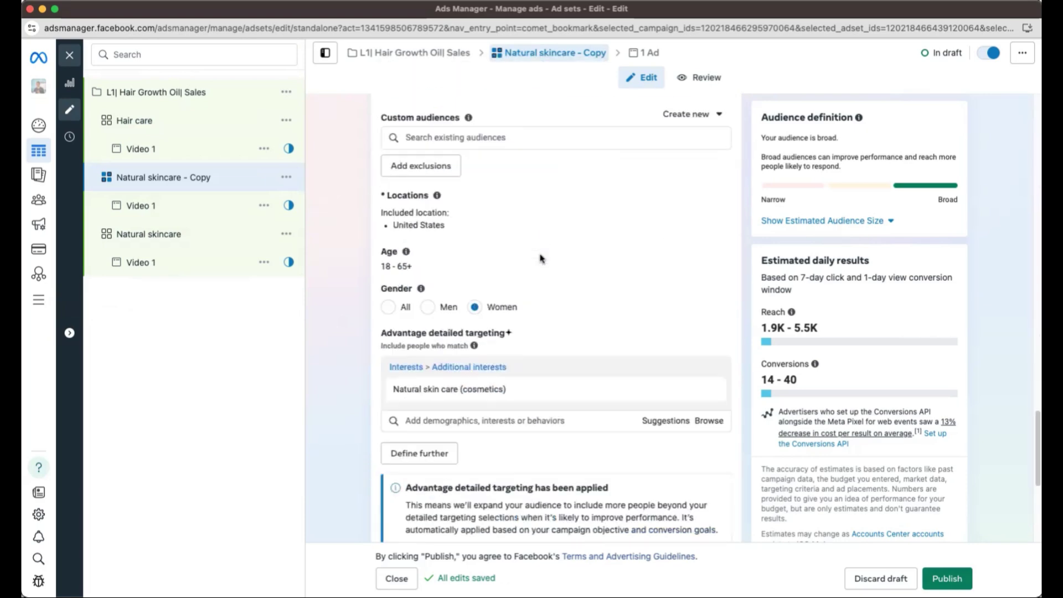
scroll(541, 258, "down", 3)
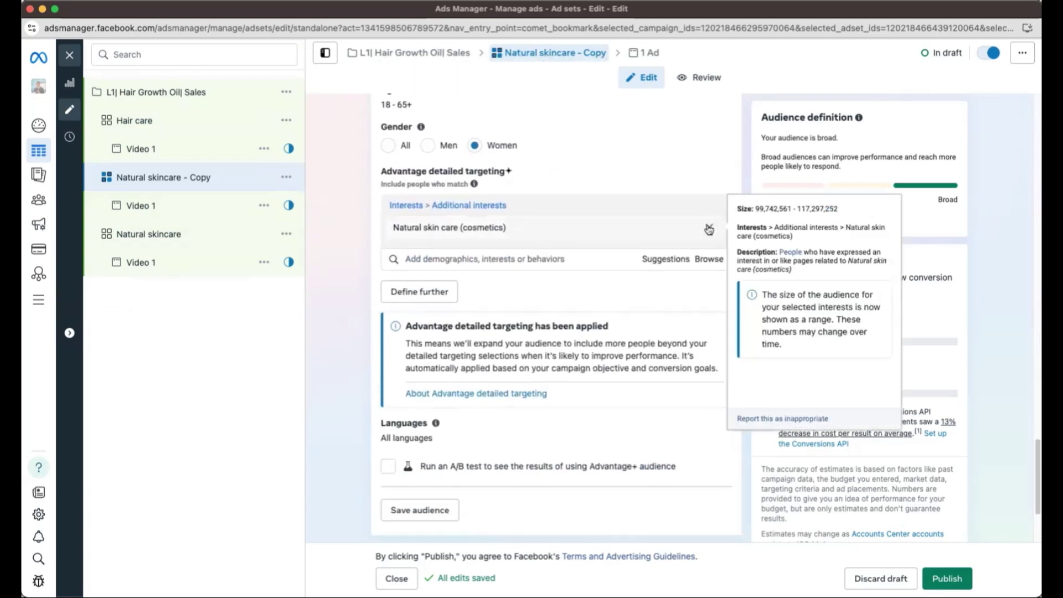
left_click(709, 230)
left_click(430, 246)
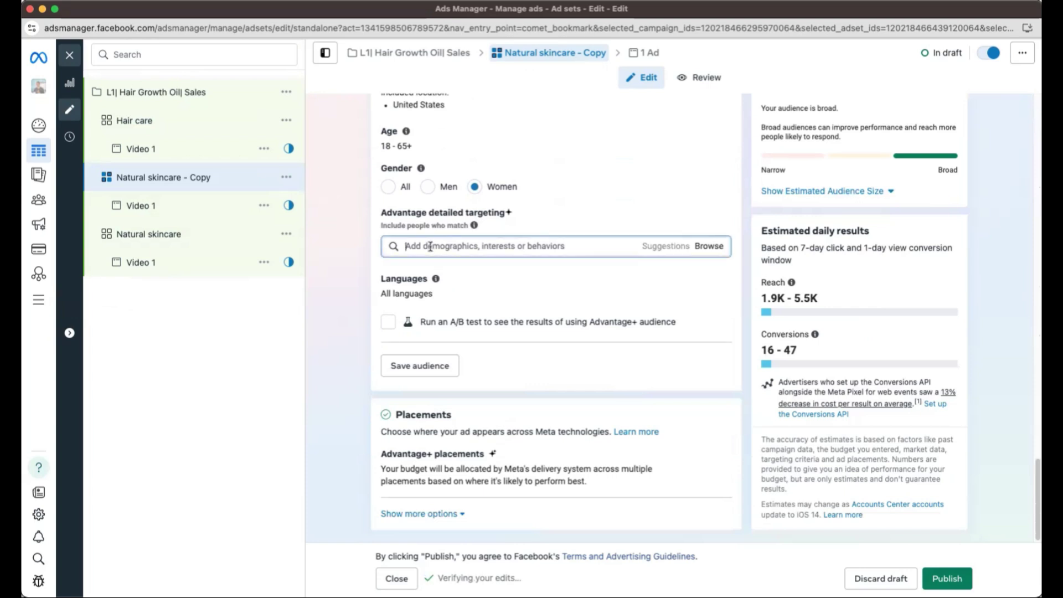
type("Yoga")
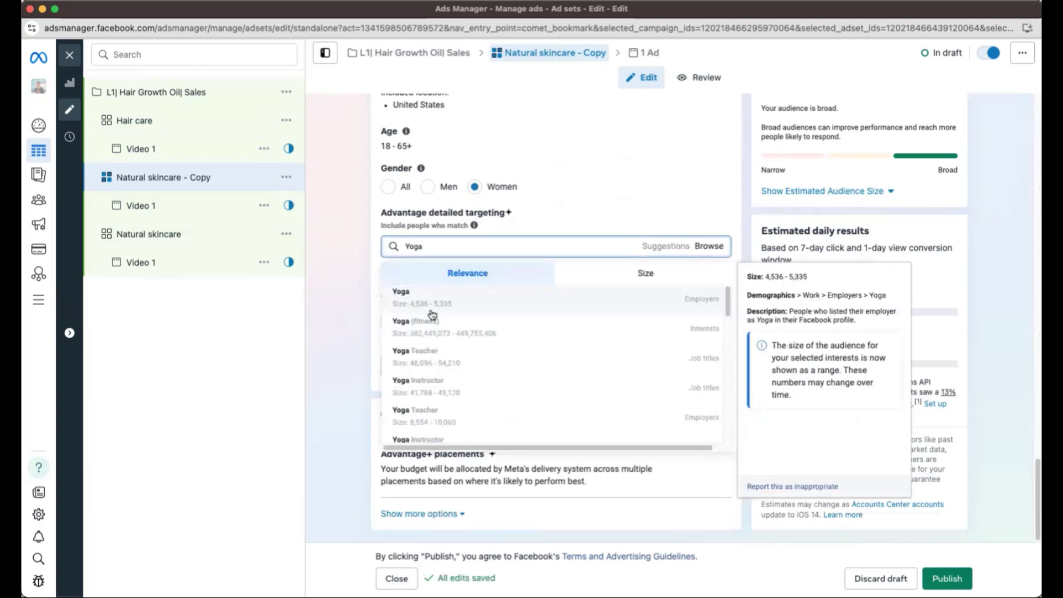
left_click(440, 332)
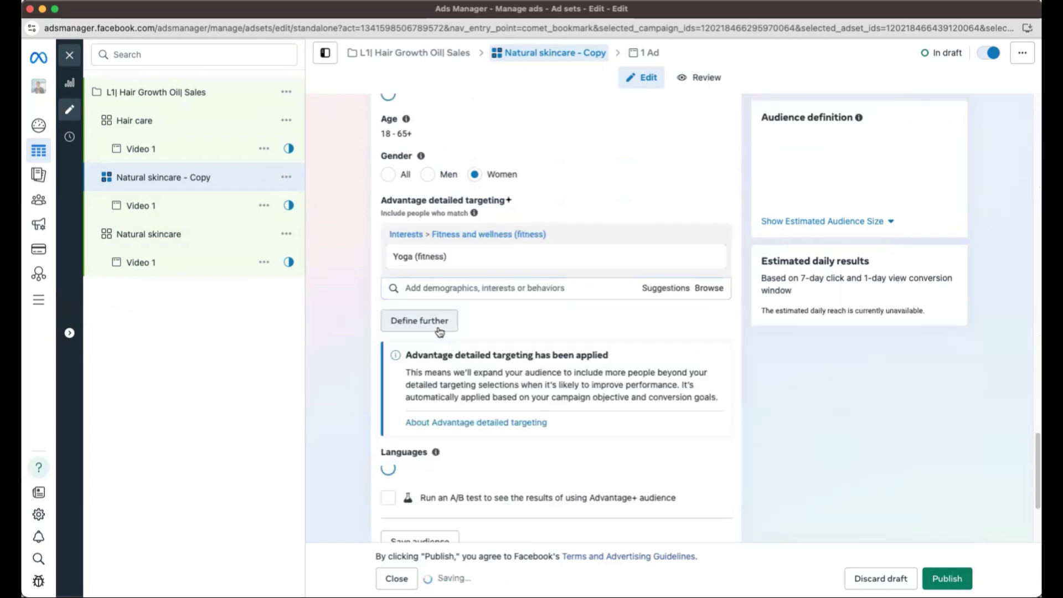